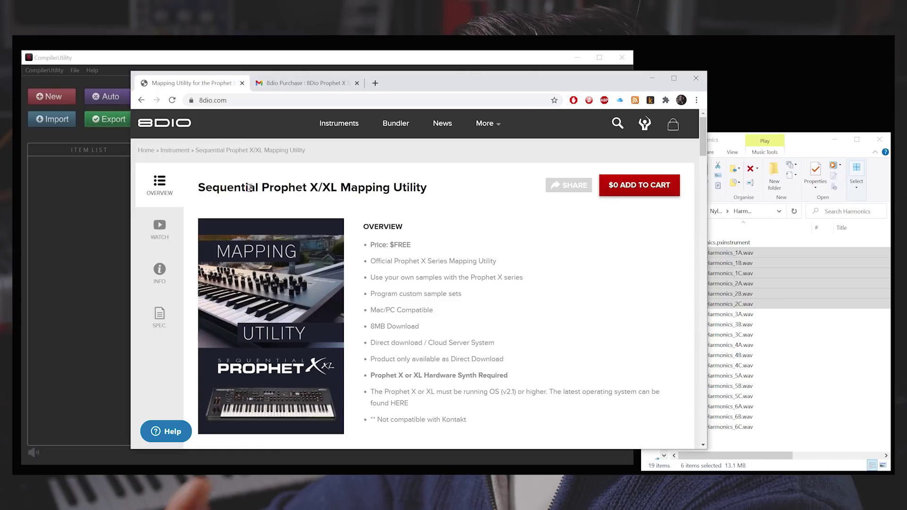
# Review the Sequential Prophet X/XL Mapping Utility product page, then switch to CompilerUtility
pyautogui.scroll(-6, 472, 298)
pyautogui.scroll(-10, 450, 296)
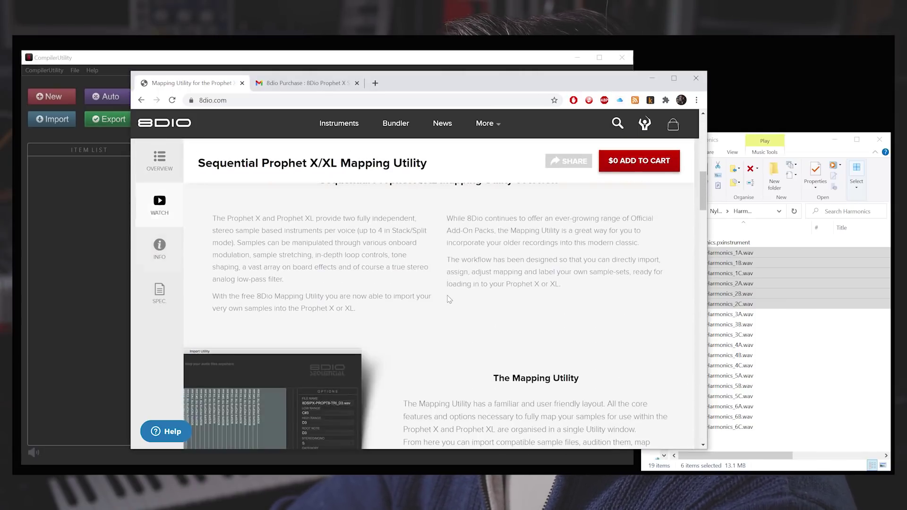
pyautogui.scroll(-6, 415, 307)
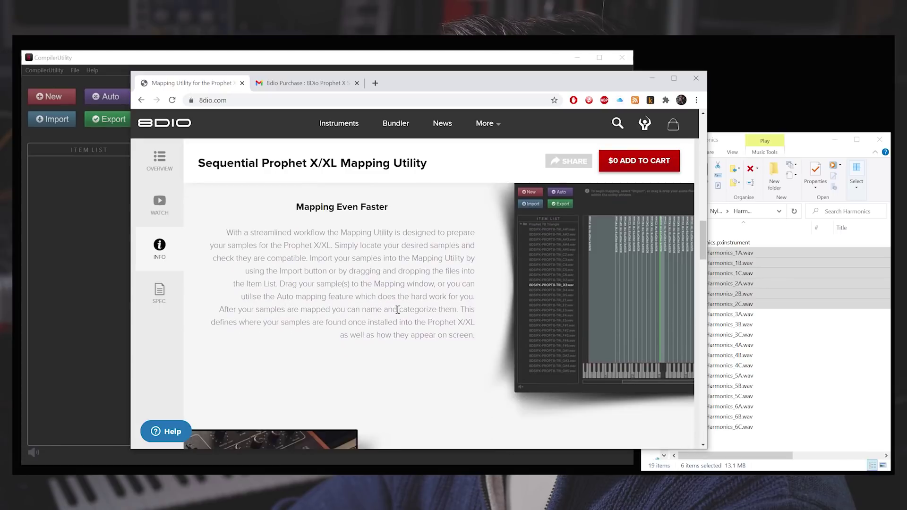
pyautogui.scroll(4, 406, 312)
pyautogui.scroll(15, 409, 308)
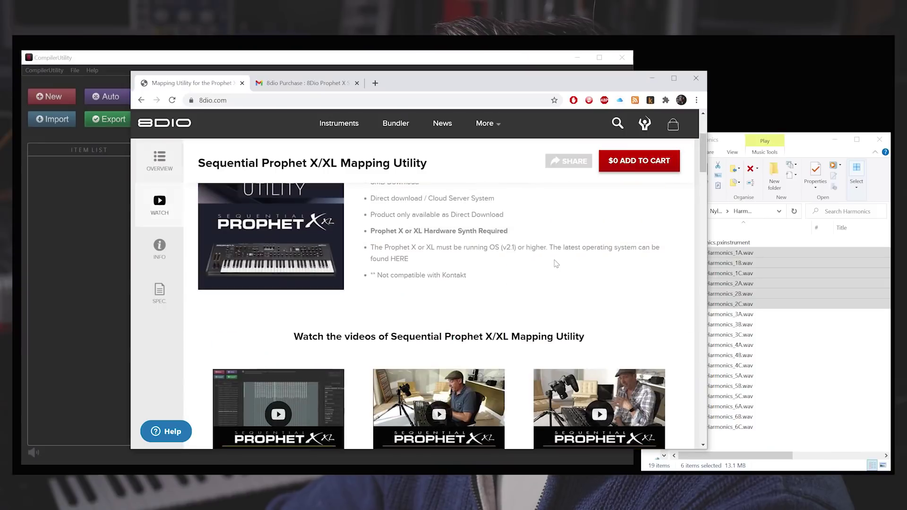
pyautogui.click(652, 78)
pyautogui.moveTo(460, 59)
pyautogui.mouseDown()
pyautogui.moveTo(478, 57)
pyautogui.moveTo(456, 61)
pyautogui.mouseUp()
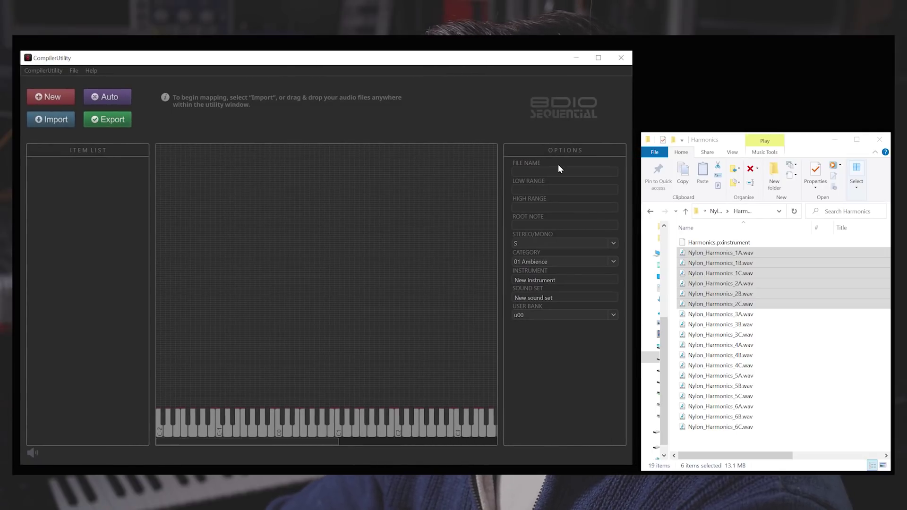
# Import Nylon_Harmonics_1A, 1B, 1C, 2A and 2B.wav from the Harmonics folder onto the key map, starting at A#-2
pyautogui.click(723, 263)
pyautogui.moveTo(802, 141); pyautogui.dragTo(800, 135)
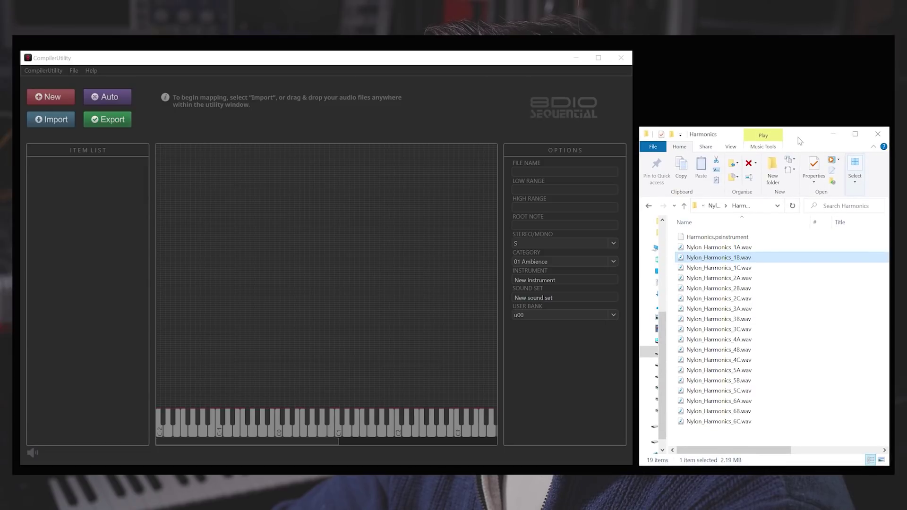
pyautogui.click(723, 247)
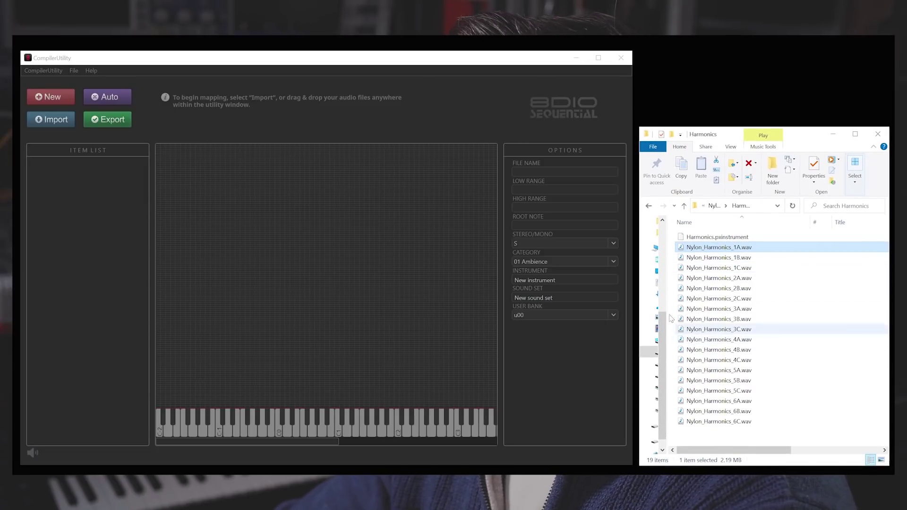
pyautogui.keyDown('shift'); pyautogui.click(709, 290); pyautogui.keyUp('shift')
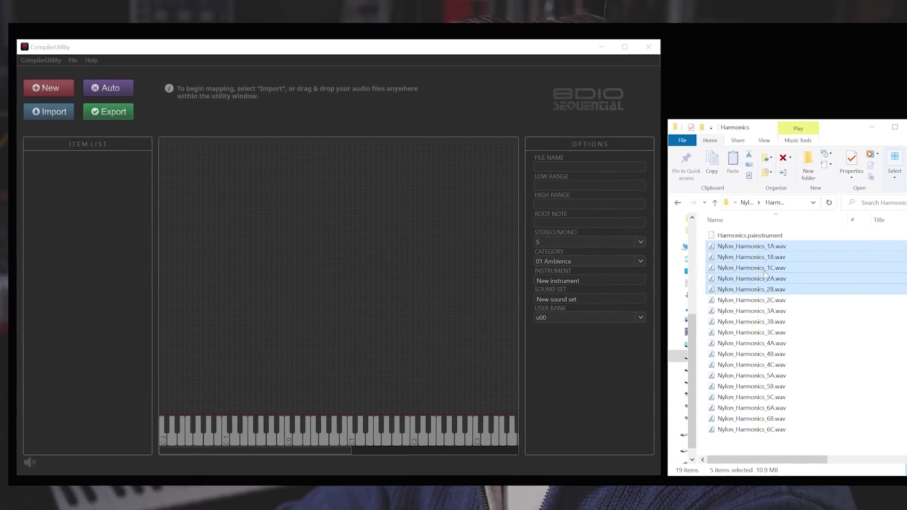
pyautogui.moveTo(766, 275); pyautogui.dragTo(237, 256)
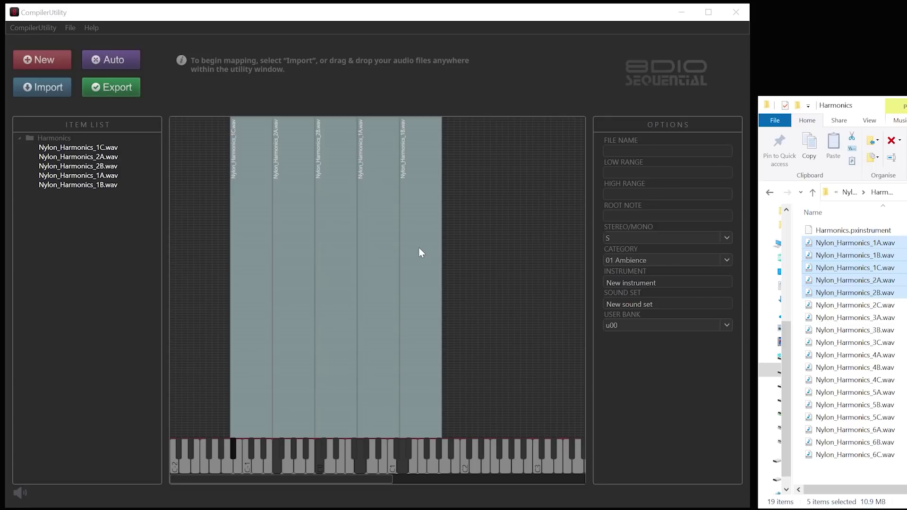
pyautogui.click(464, 225)
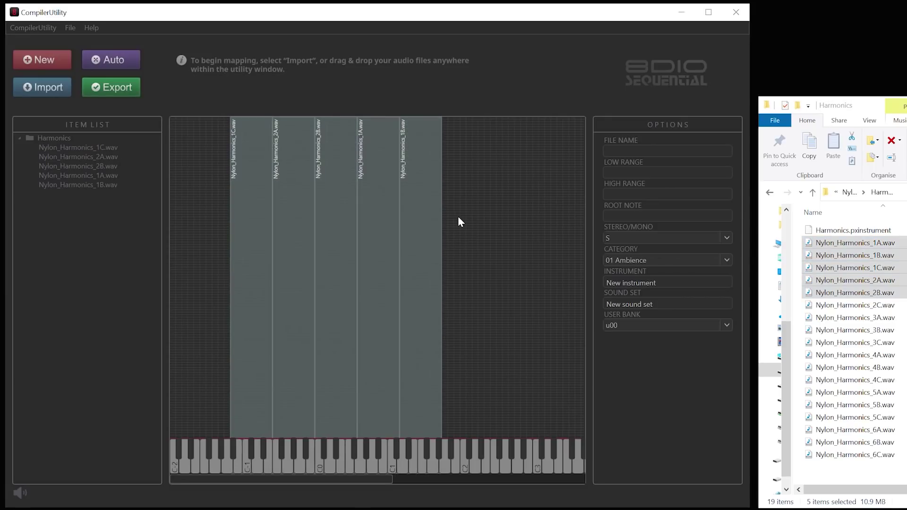
# Inspect the range and root note options of each mapped Nylon_Harmonics sample zone
pyautogui.click(426, 242)
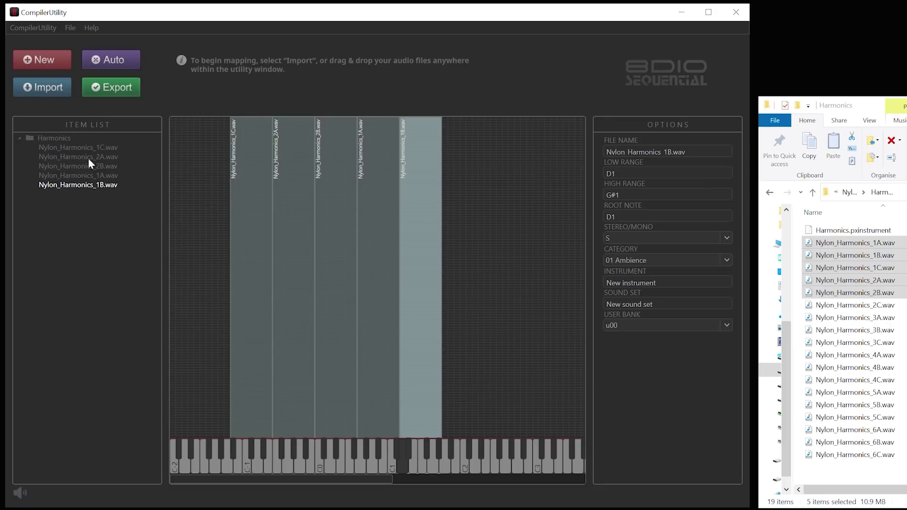
pyautogui.click(379, 225)
pyautogui.click(331, 242)
pyautogui.click(293, 250)
pyautogui.click(255, 248)
pyautogui.click(401, 257)
pyautogui.click(362, 260)
pyautogui.click(321, 259)
pyautogui.click(279, 260)
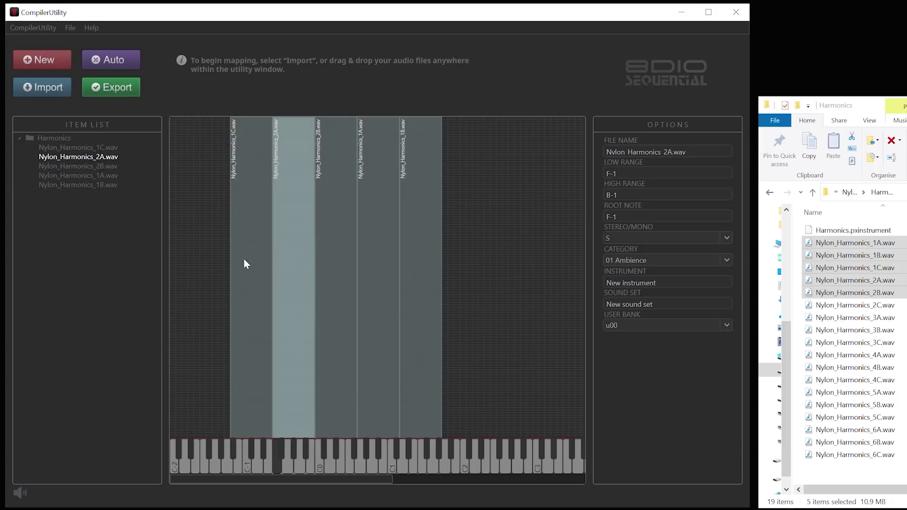
pyautogui.click(245, 263)
# Move the Nylon_Harmonics_1B zone up to root note G#1 and widen its range to D#1 through G2
pyautogui.click(420, 259)
pyautogui.moveTo(423, 266); pyautogui.dragTo(463, 269)
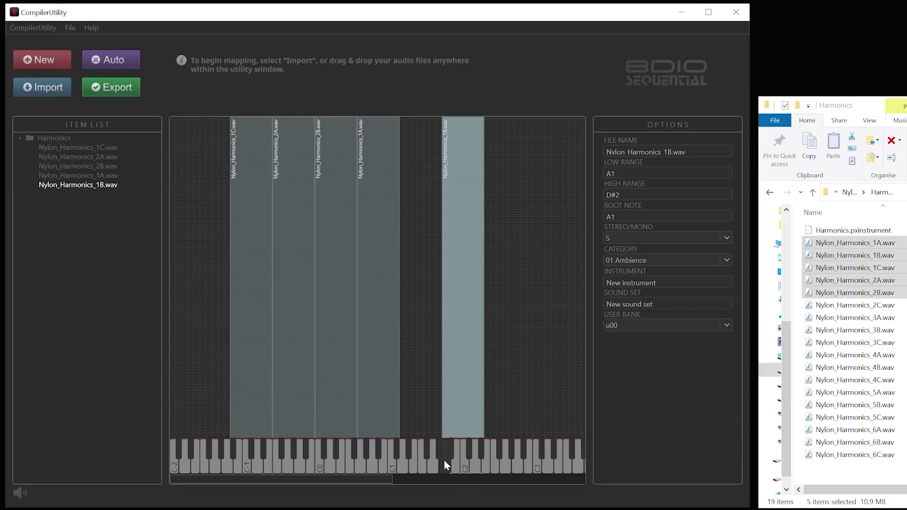
pyautogui.moveTo(454, 341)
pyautogui.mouseDown()
pyautogui.moveTo(433, 342)
pyautogui.moveTo(503, 342)
pyautogui.moveTo(454, 339)
pyautogui.moveTo(480, 344)
pyautogui.moveTo(447, 342)
pyautogui.moveTo(451, 349)
pyautogui.mouseUp()
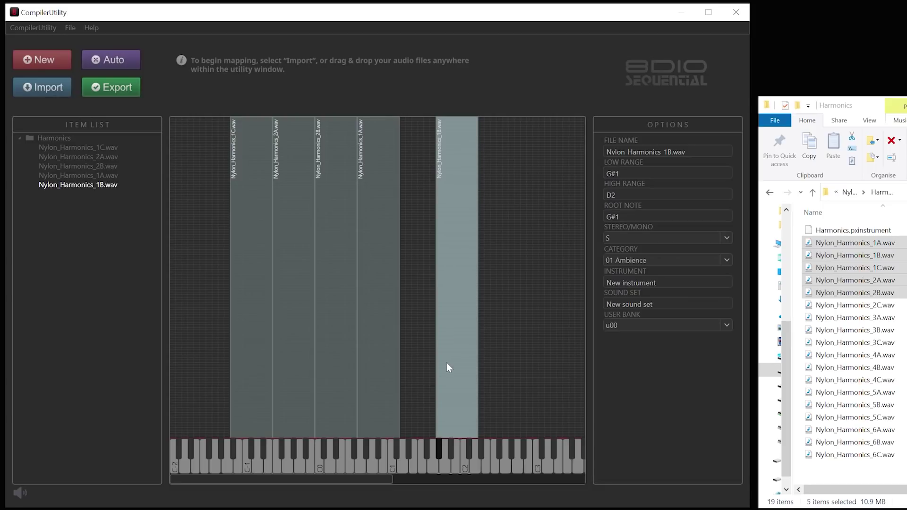
pyautogui.moveTo(436, 294); pyautogui.dragTo(408, 293)
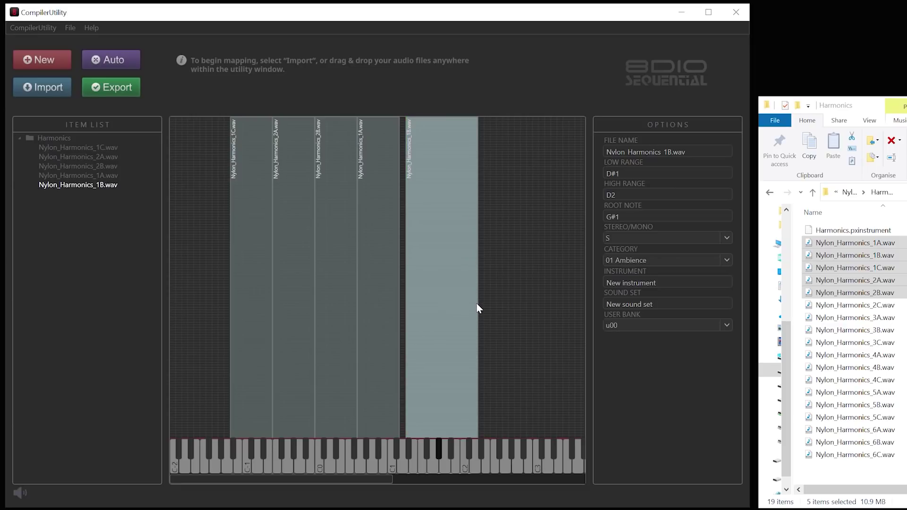
pyautogui.moveTo(477, 308); pyautogui.dragTo(519, 325)
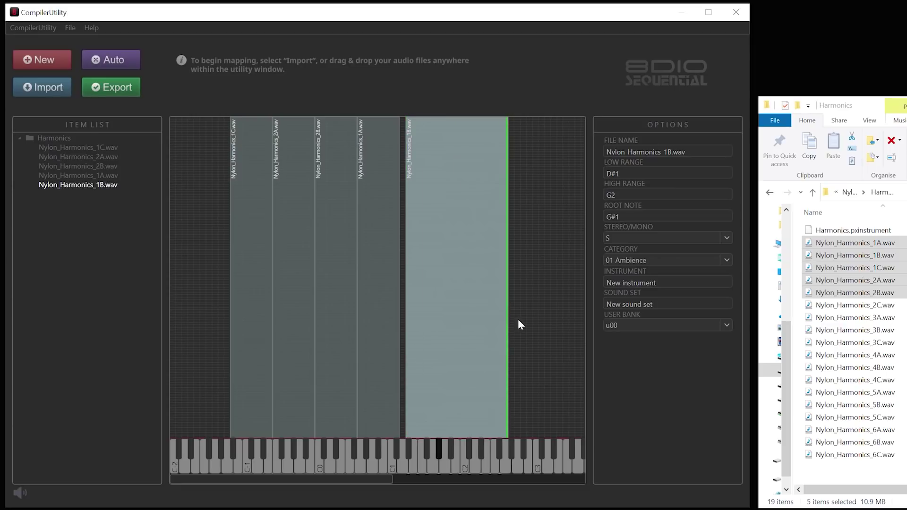
# Shift the Nylon_Harmonics_1B zone to root note D2 and stretch its range to D#1 through C#3
pyautogui.moveTo(460, 316); pyautogui.dragTo(510, 319)
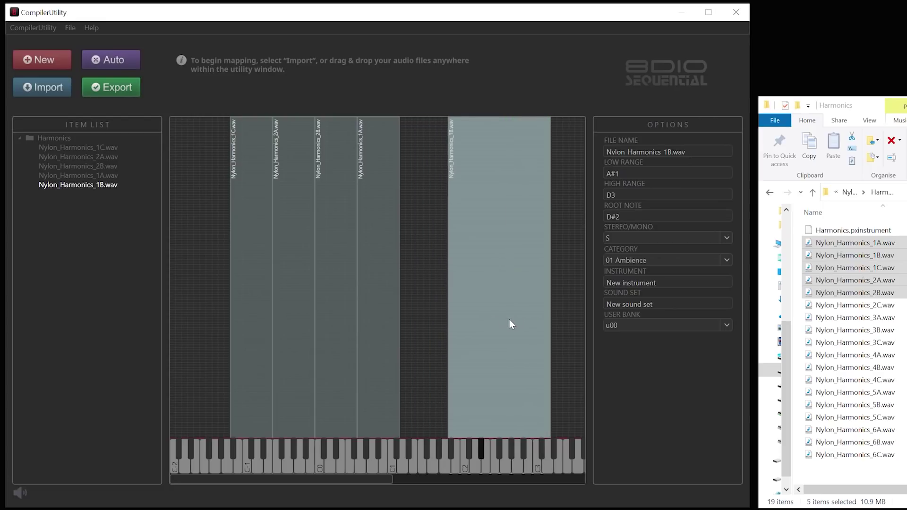
pyautogui.moveTo(449, 316); pyautogui.dragTo(411, 313)
pyautogui.moveTo(479, 322); pyautogui.dragTo(468, 322)
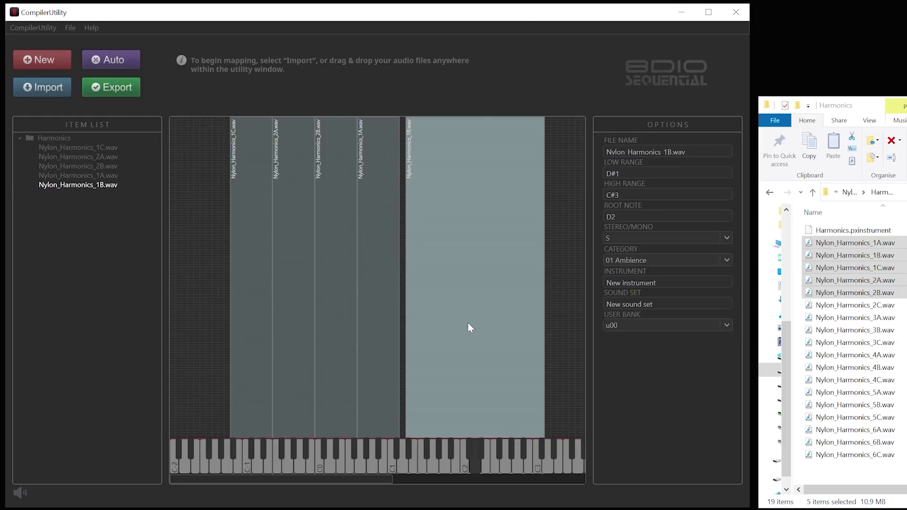
pyautogui.moveTo(546, 325); pyautogui.dragTo(561, 340)
# Nudge the Nylon_Harmonics_1B zone in semitone steps until it spans G1 to F3 with root note F#2
pyautogui.press('Right')
pyautogui.press('Right')
pyautogui.press('Right')
pyautogui.press('Left')
pyautogui.press('Left')
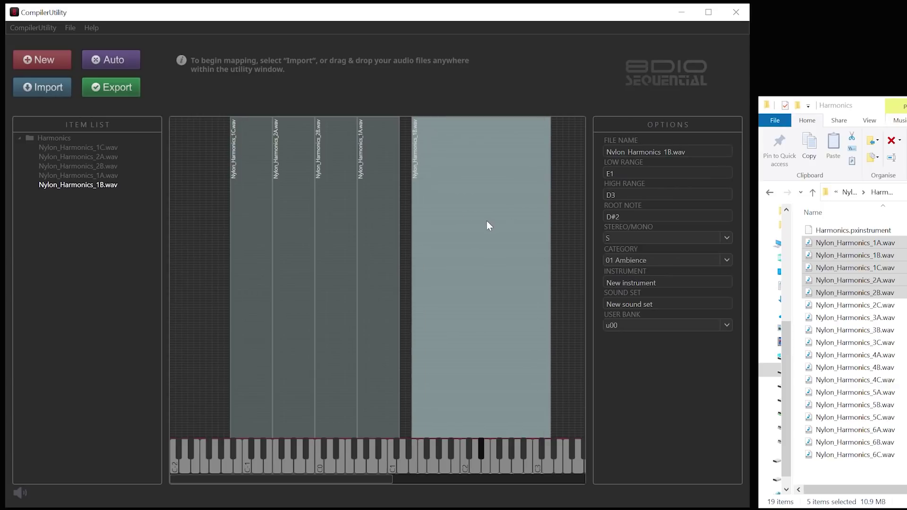
pyautogui.press('Right')
pyautogui.press('Right')
pyautogui.press('Right')
pyautogui.press('Left')
pyautogui.press('Left')
pyautogui.press('Left')
# Check the range and root note of the zones from Nylon_Harmonics_1C through 1A
pyautogui.click(384, 183)
pyautogui.click(328, 197)
pyautogui.click(294, 206)
pyautogui.click(260, 205)
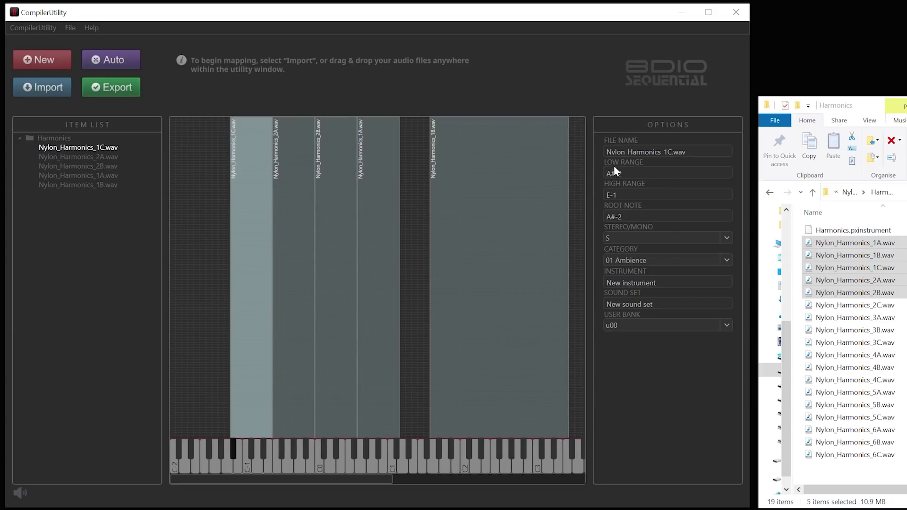
pyautogui.click(304, 225)
pyautogui.click(343, 222)
pyautogui.click(380, 222)
# Extend the high range of the Nylon_Harmonics_1A zone to F#1 so it meets the 1B zone
pyautogui.click(454, 225)
pyautogui.click(378, 230)
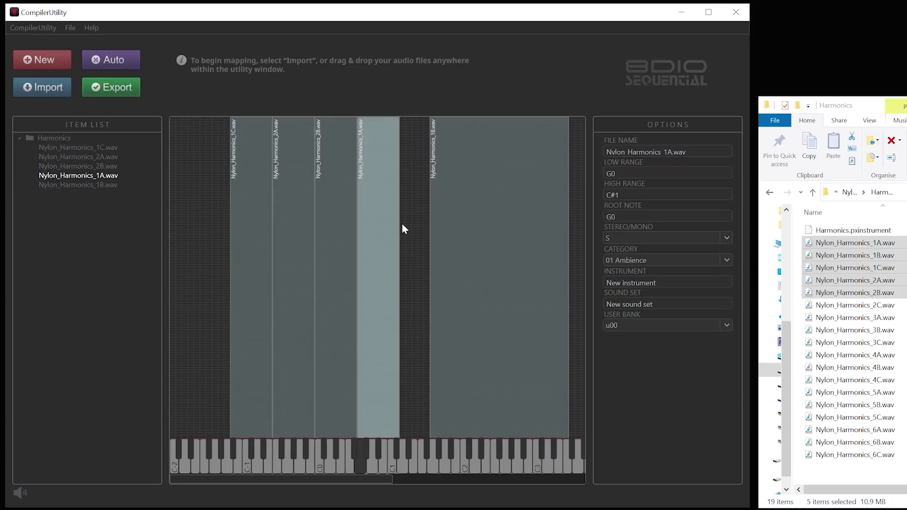
pyautogui.moveTo(400, 233); pyautogui.dragTo(427, 234)
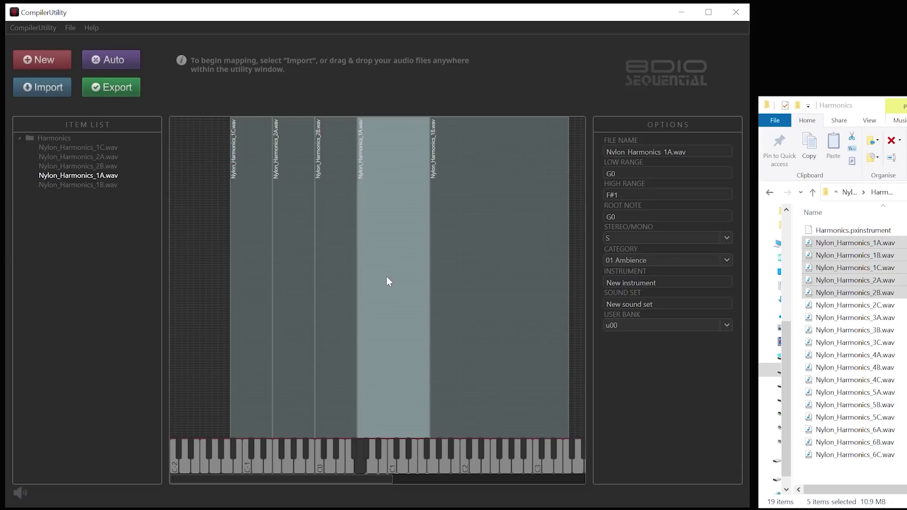
# Compare the key ranges and root notes of all five zones across the key map
pyautogui.click(481, 172)
pyautogui.click(418, 183)
pyautogui.click(333, 213)
pyautogui.click(292, 222)
pyautogui.click(240, 228)
pyautogui.click(290, 223)
pyautogui.click(346, 223)
pyautogui.click(386, 215)
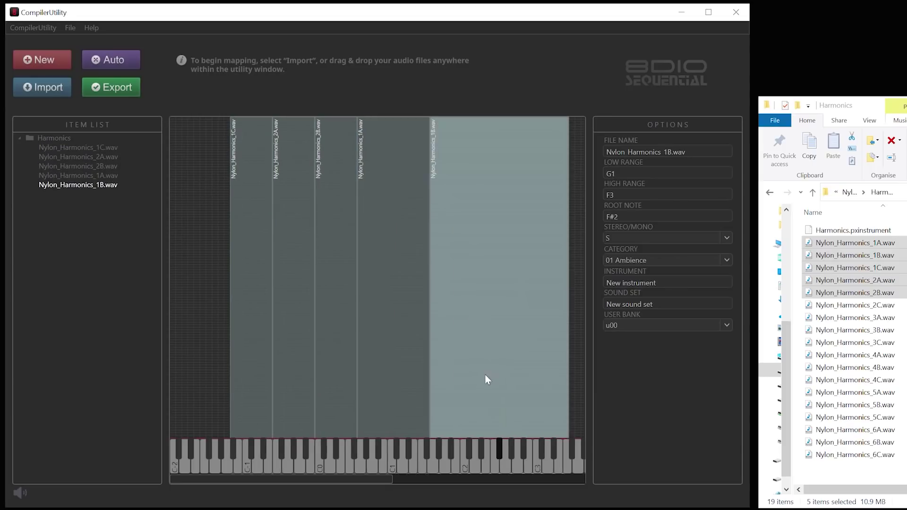
pyautogui.click(386, 386)
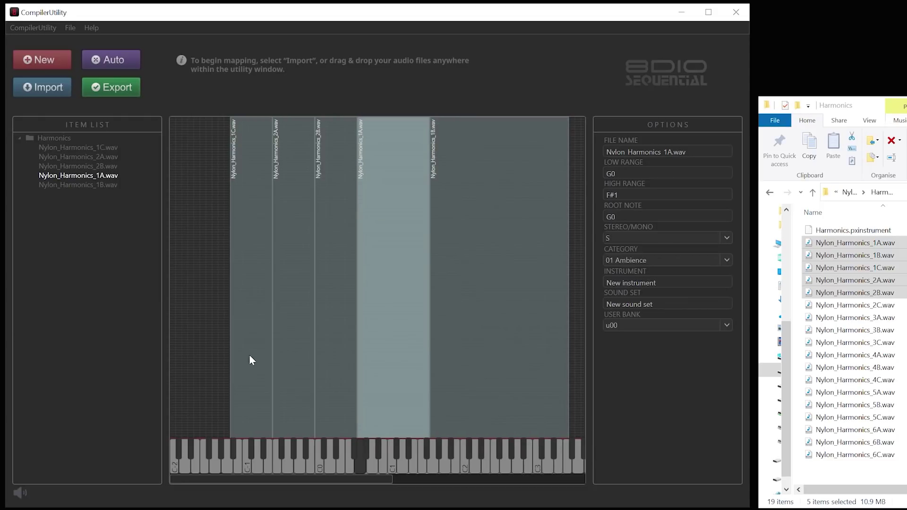
# Move the Nylon_Harmonics_1C zone down the keyboard to span D#-2 to A-2 with root note D#-2
pyautogui.moveTo(257, 303); pyautogui.dragTo(229, 292)
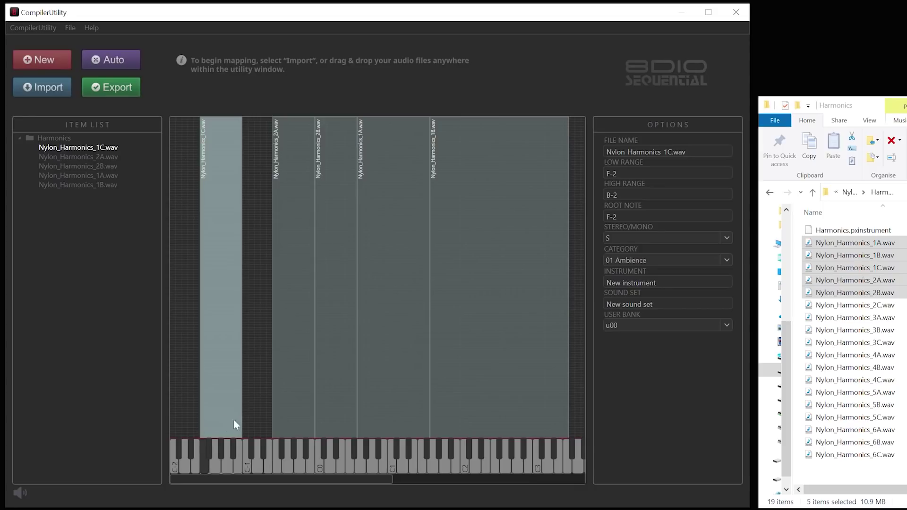
pyautogui.moveTo(214, 413); pyautogui.dragTo(235, 419)
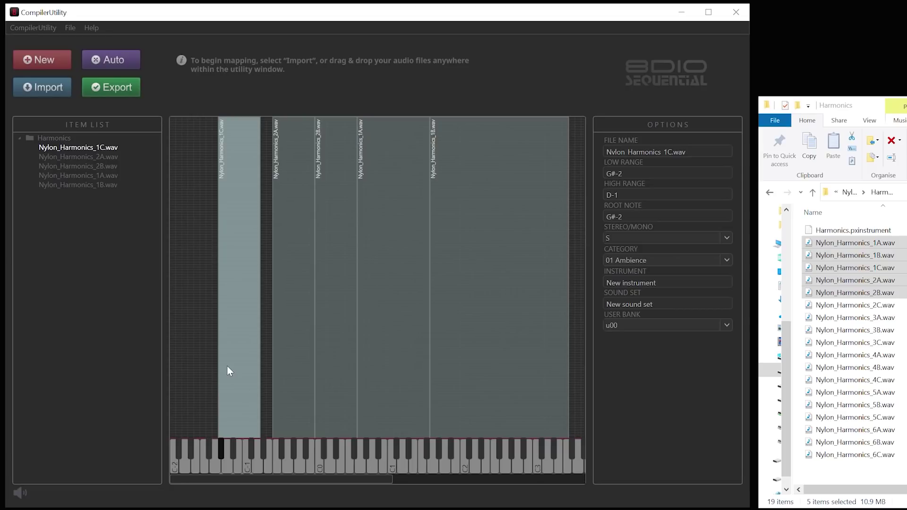
pyautogui.moveTo(229, 367); pyautogui.dragTo(198, 367)
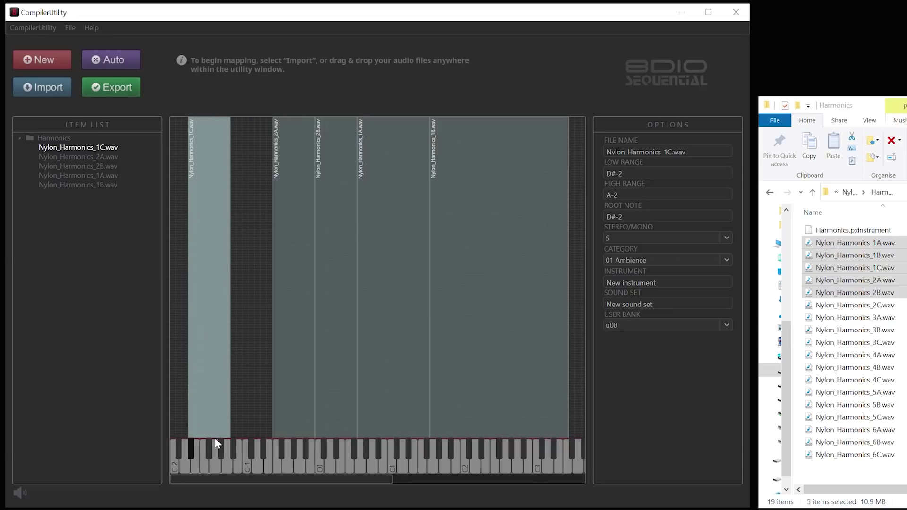
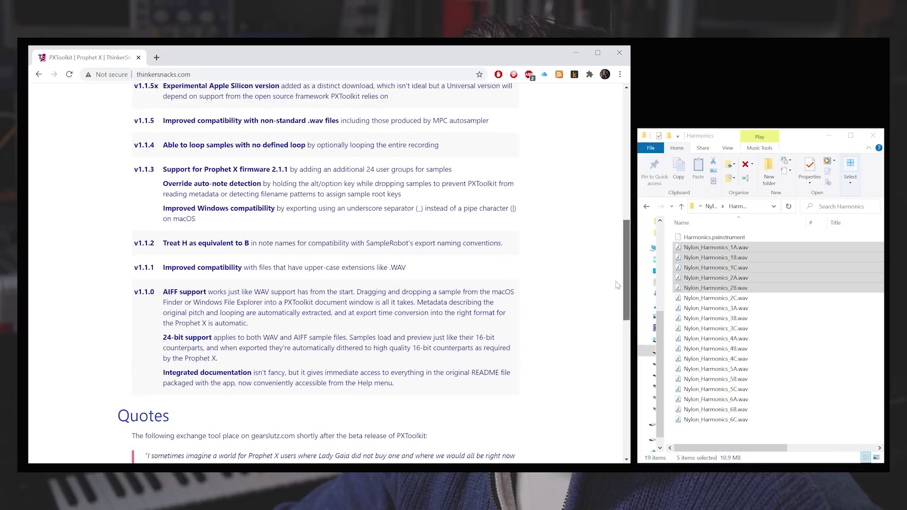
# Review the downloadable sounds, credits and introduction on the PXToolkit web page
pyautogui.scroll(-1, 611, 352)
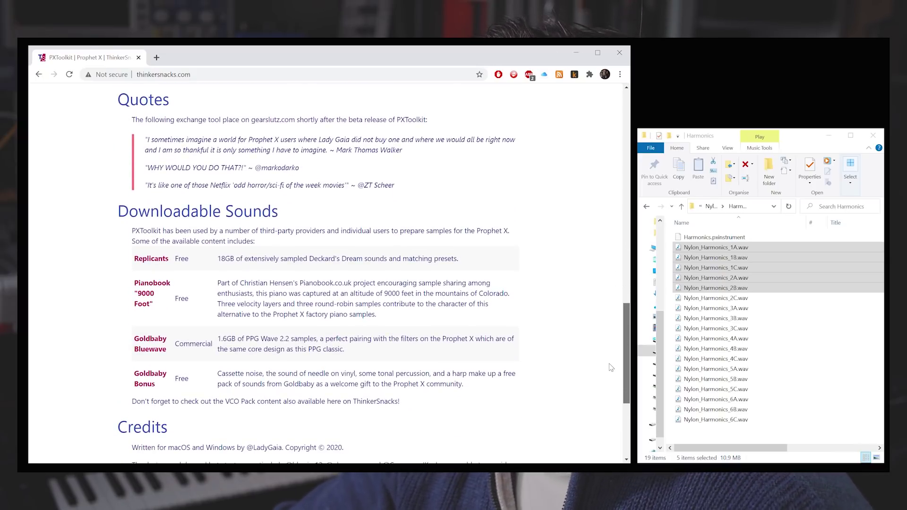
pyautogui.scroll(-2, 611, 378)
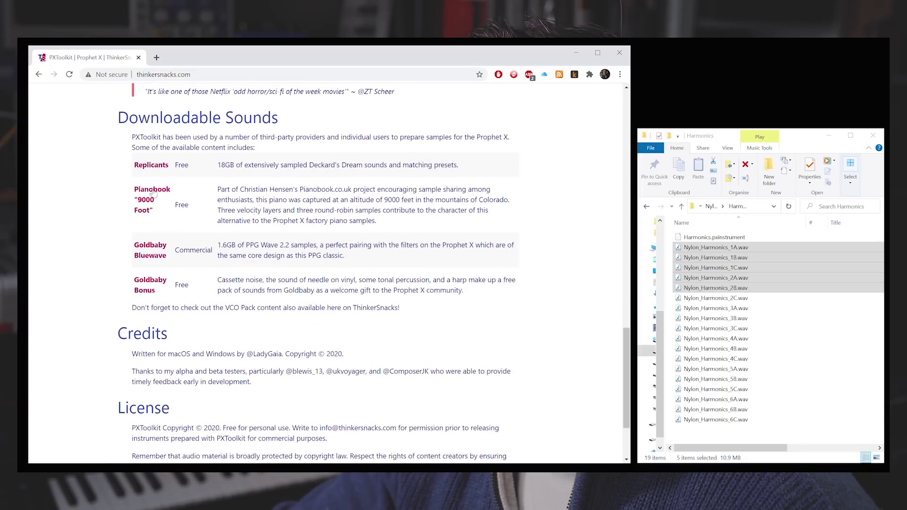
pyautogui.moveTo(629, 353); pyautogui.dragTo(612, 91)
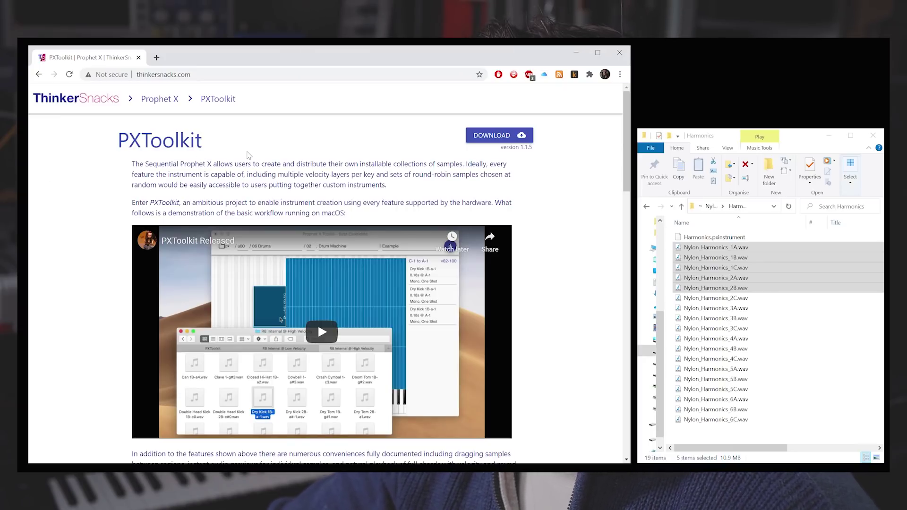
pyautogui.click(577, 57)
# Import Nylon_Harmonics samples 1A, 1B, 1C and 2A into Prophet X Toolkit around C0 and enlarge its window to show more keys
pyautogui.moveTo(368, 135); pyautogui.dragTo(354, 129)
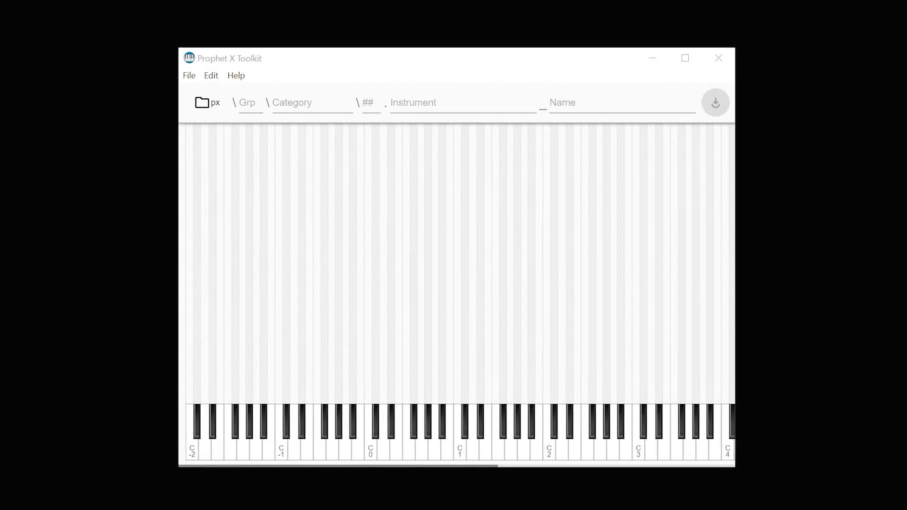
pyautogui.moveTo(803, 251); pyautogui.dragTo(467, 260)
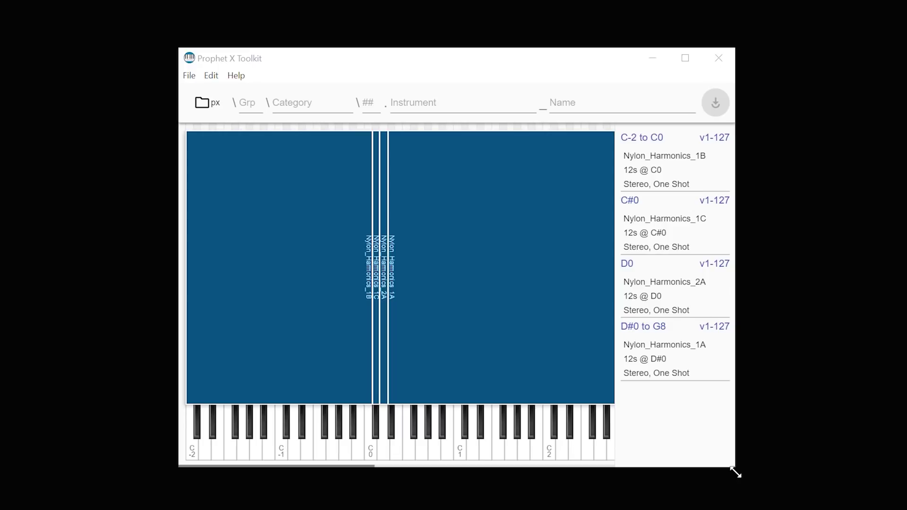
pyautogui.moveTo(735, 467); pyautogui.dragTo(893, 501)
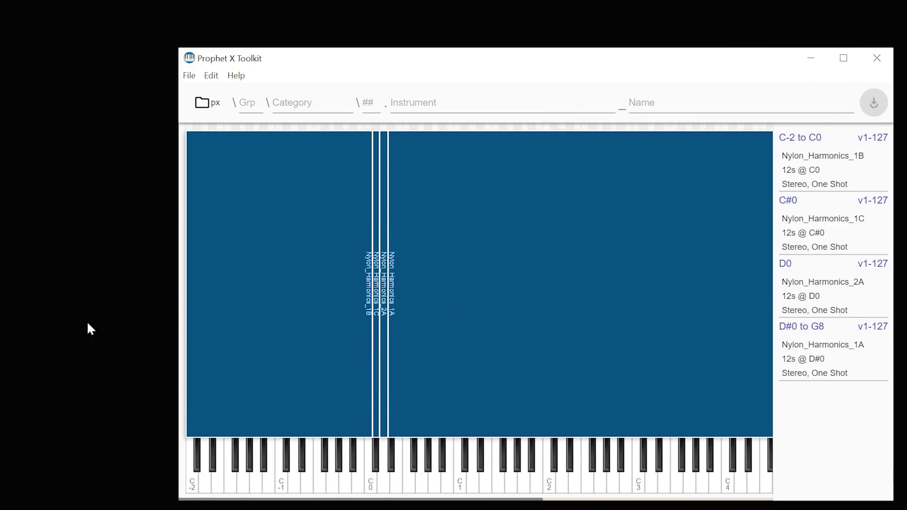
pyautogui.moveTo(175, 313); pyautogui.dragTo(16, 310)
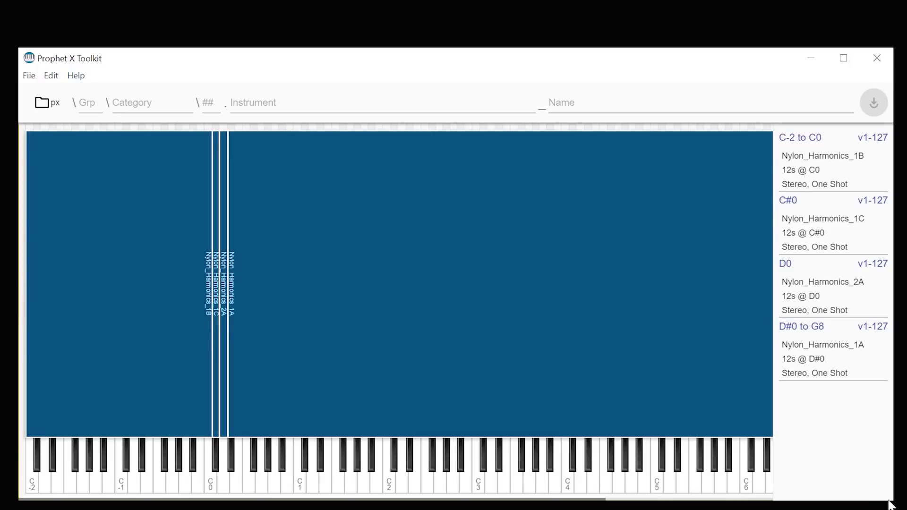
pyautogui.moveTo(891, 503); pyautogui.dragTo(904, 509)
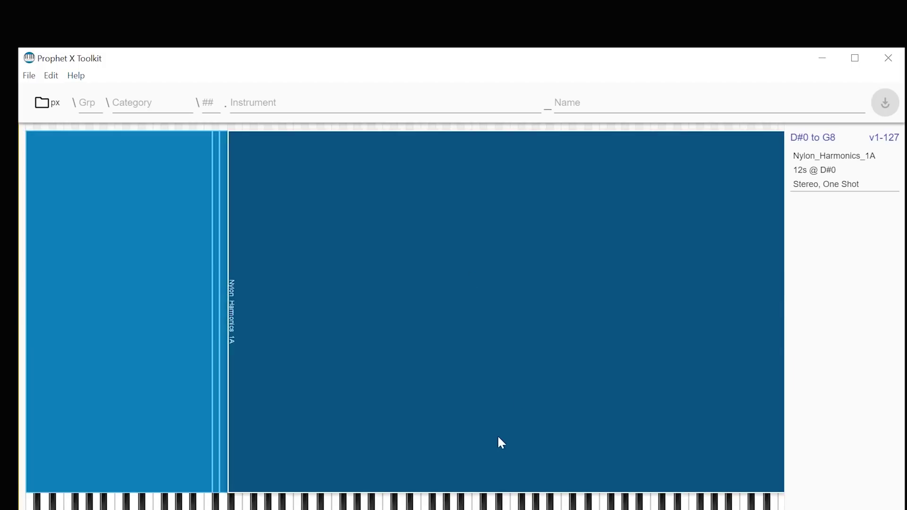
# Layer Nylon_Harmonics_1B above 1A across D#0 to G8 at velocities 67-127, and extend the 1C zone down to C#-1
pyautogui.click(106, 295)
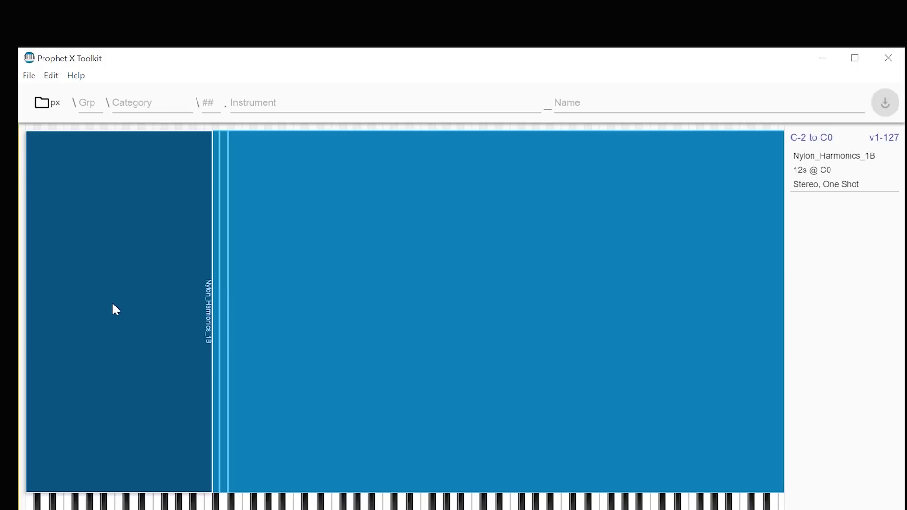
pyautogui.moveTo(114, 296); pyautogui.dragTo(489, 300)
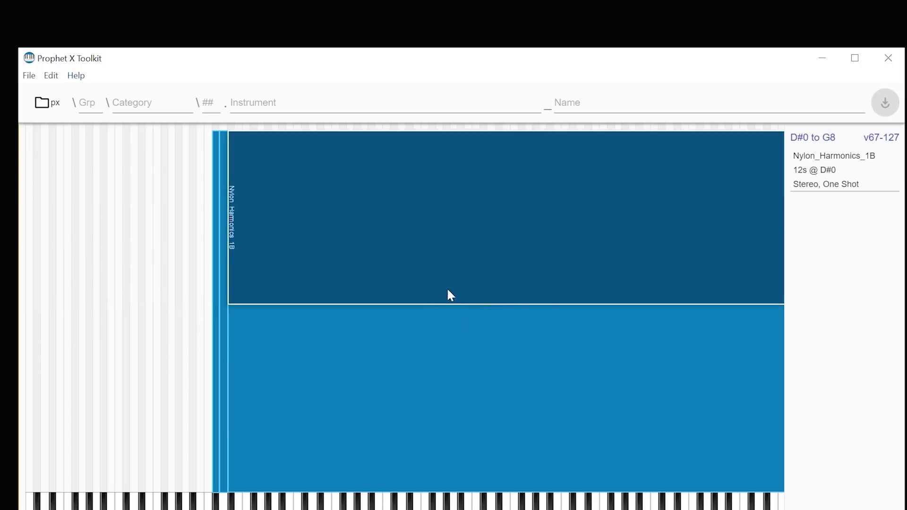
pyautogui.click(216, 346)
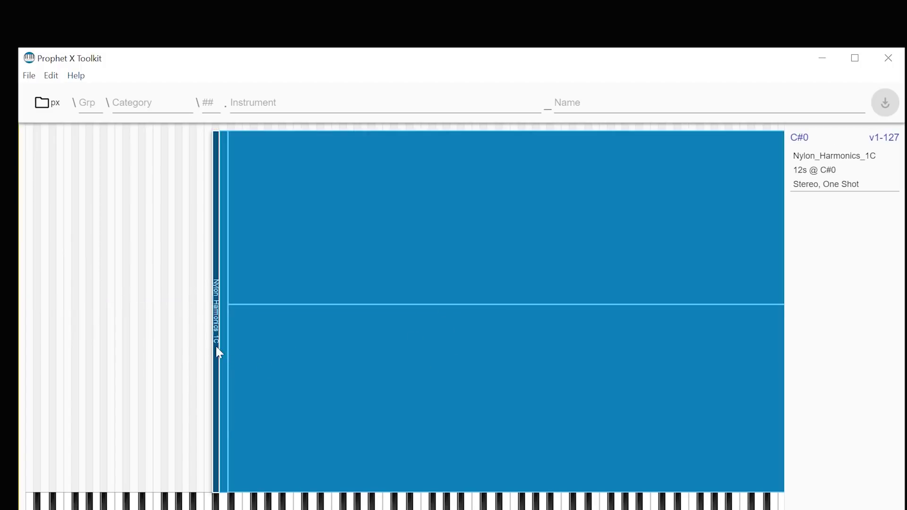
pyautogui.moveTo(216, 347); pyautogui.dragTo(175, 335)
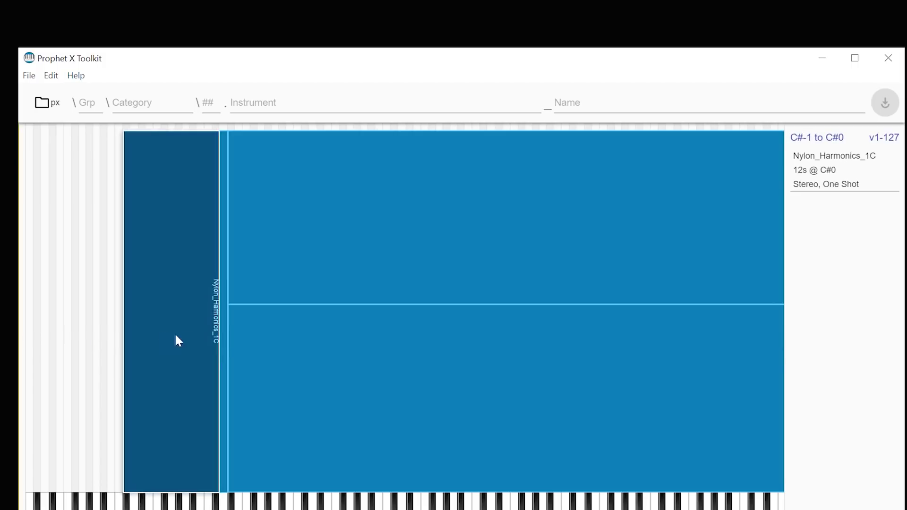
# Compare the key ranges, root notes and velocity ranges of the mapped zones, especially the stacked Nylon_Harmonics 1A and 1B layers
pyautogui.click(222, 340)
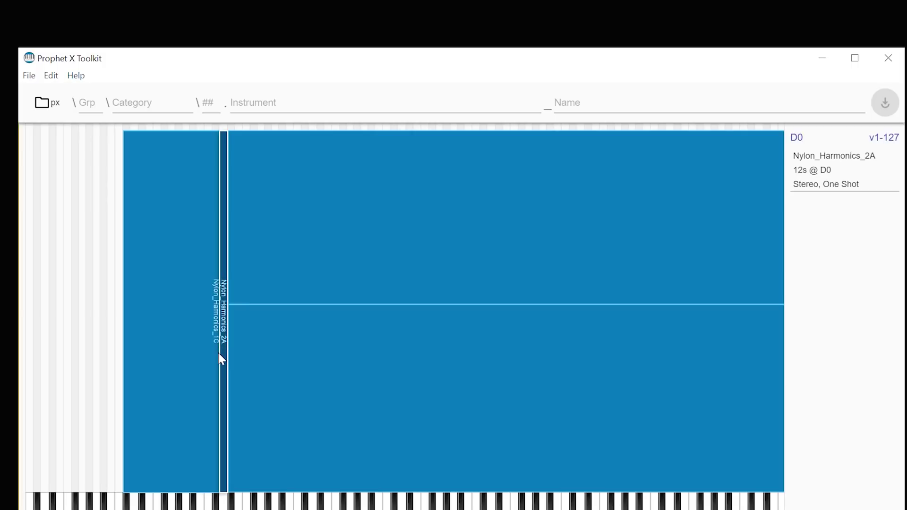
pyautogui.click(179, 356)
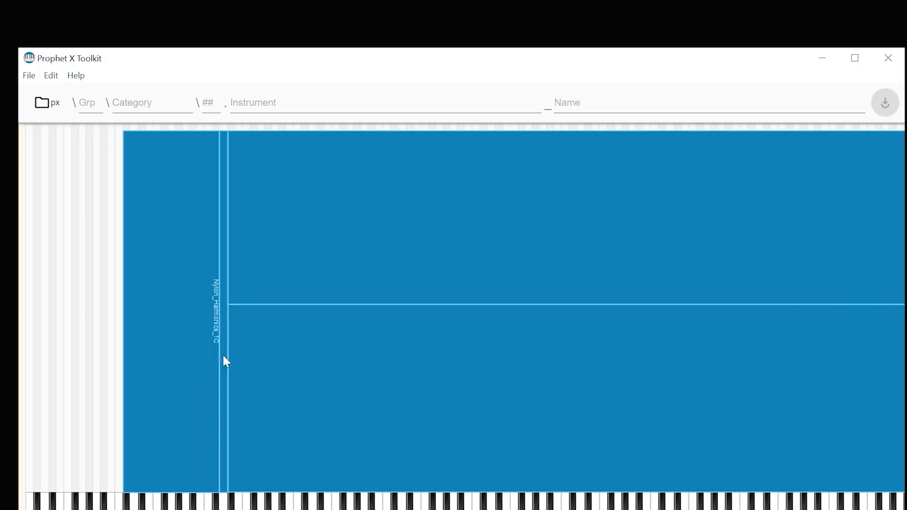
pyautogui.click(510, 290)
pyautogui.click(484, 382)
pyautogui.click(461, 298)
pyautogui.click(470, 317)
pyautogui.click(470, 285)
pyautogui.click(457, 363)
pyautogui.moveTo(838, 170)
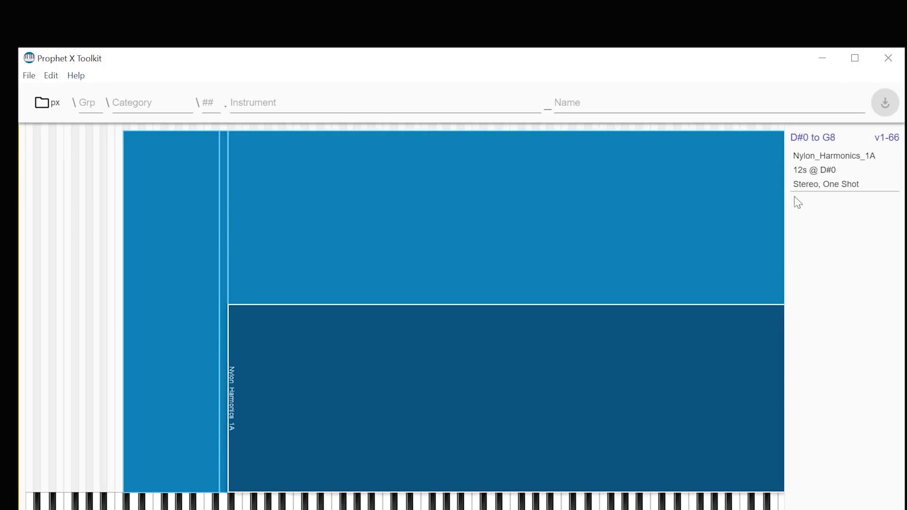
pyautogui.click(662, 204)
pyautogui.moveTo(794, 137)
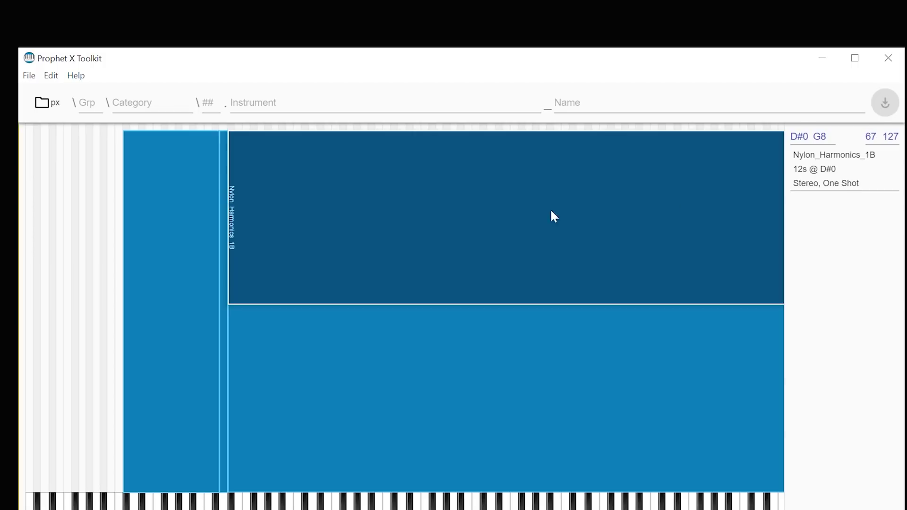
# Lower the velocity split so Nylon_Harmonics_1A covers 1-43, and stack the 1C sample onto that same D#0 to G8 zone
pyautogui.click(576, 404)
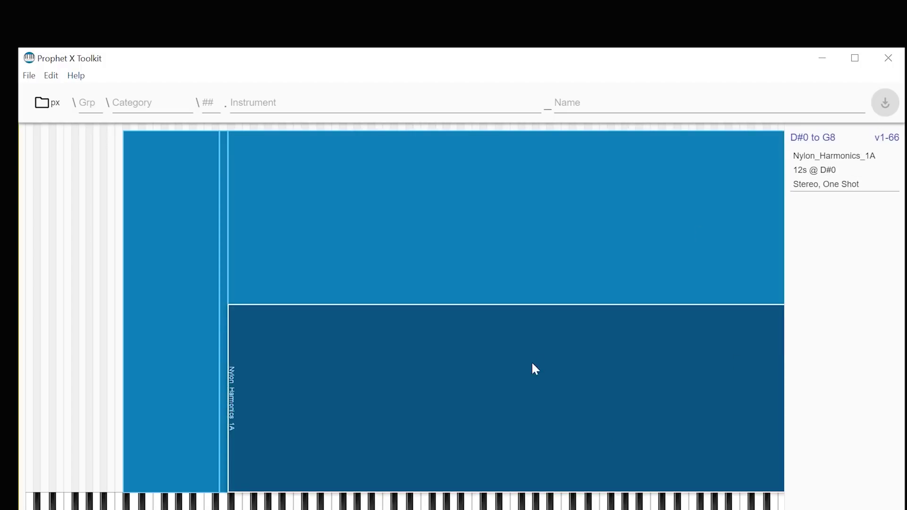
pyautogui.moveTo(520, 305); pyautogui.dragTo(499, 370)
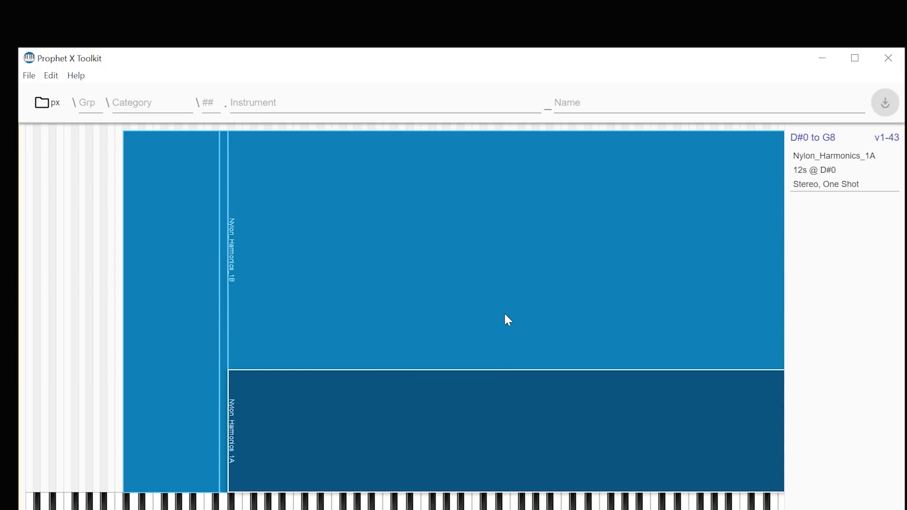
pyautogui.click(188, 271)
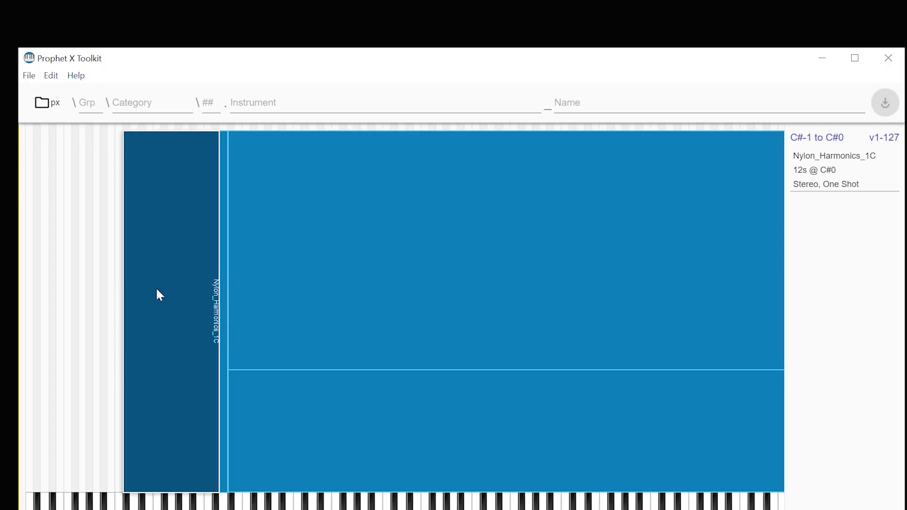
pyautogui.moveTo(157, 279); pyautogui.dragTo(418, 425)
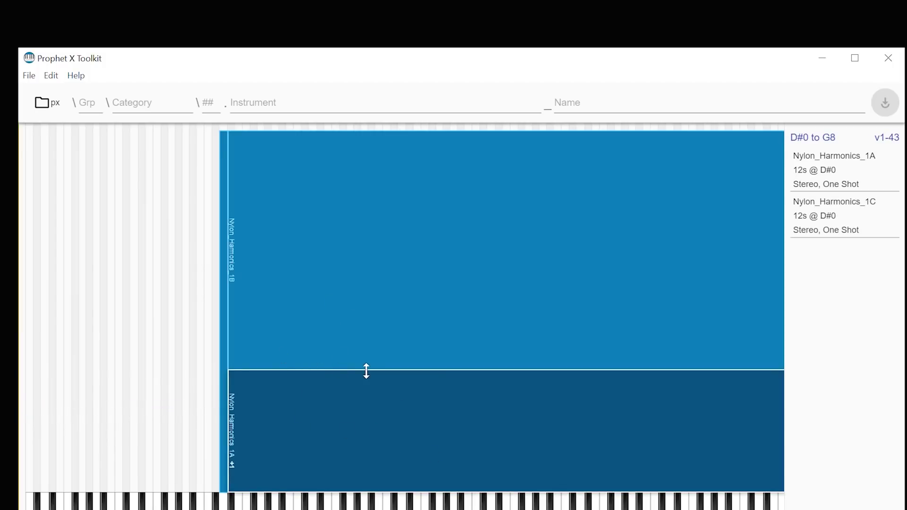
# Raise the combined 1A and 1C zone's velocity range to 1-58, and extend the Nylon_Harmonics_2A zone down to A#-2
pyautogui.moveTo(360, 370); pyautogui.dragTo(359, 334)
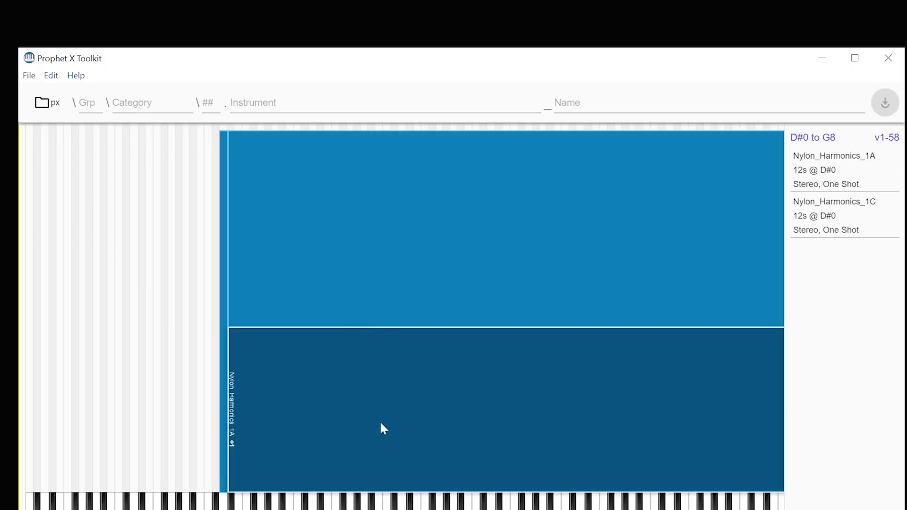
pyautogui.click(509, 265)
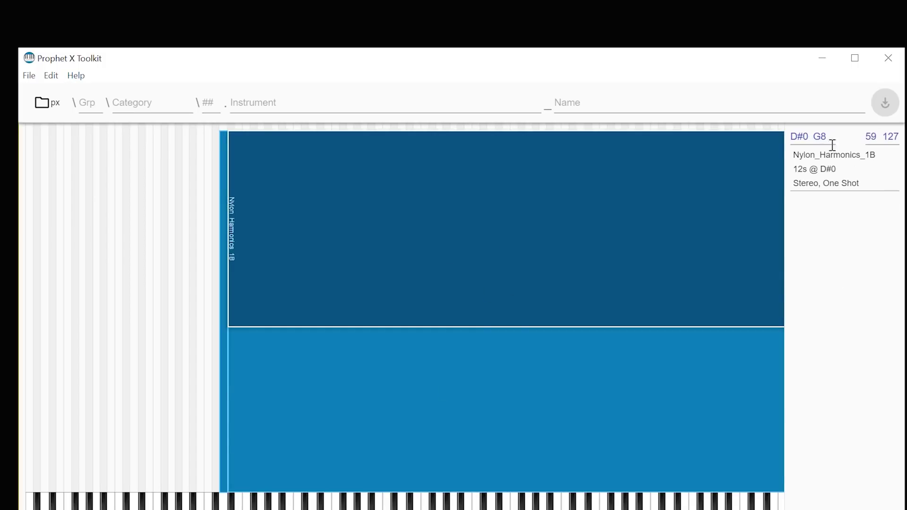
pyautogui.click(523, 456)
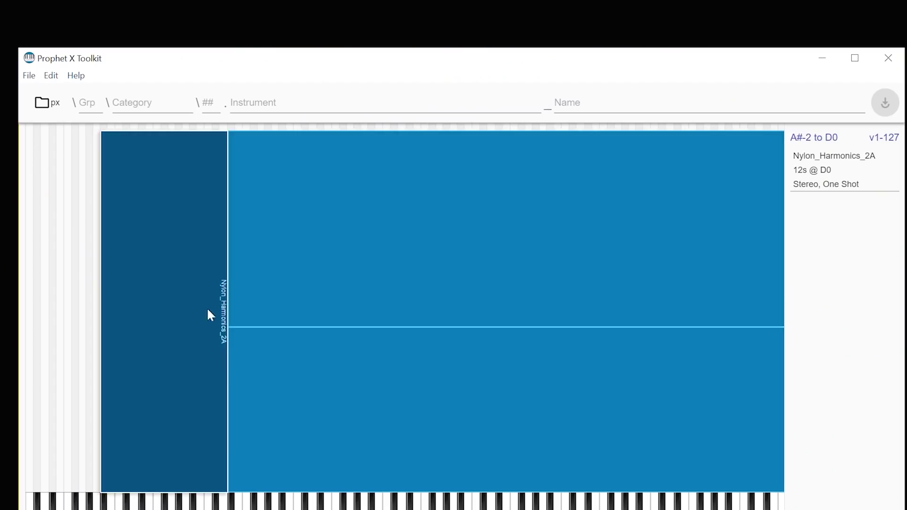
pyautogui.click(344, 339)
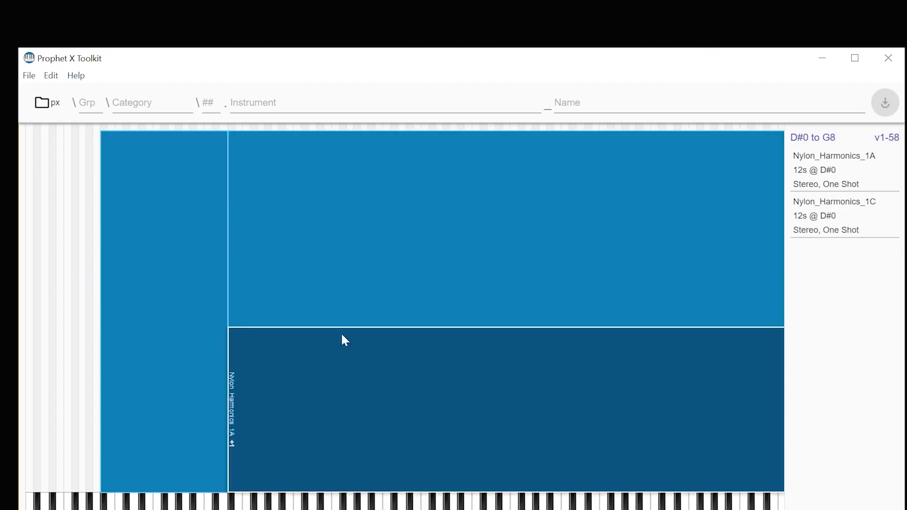
pyautogui.press('Up')
pyautogui.click(460, 405)
pyautogui.moveTo(851, 170)
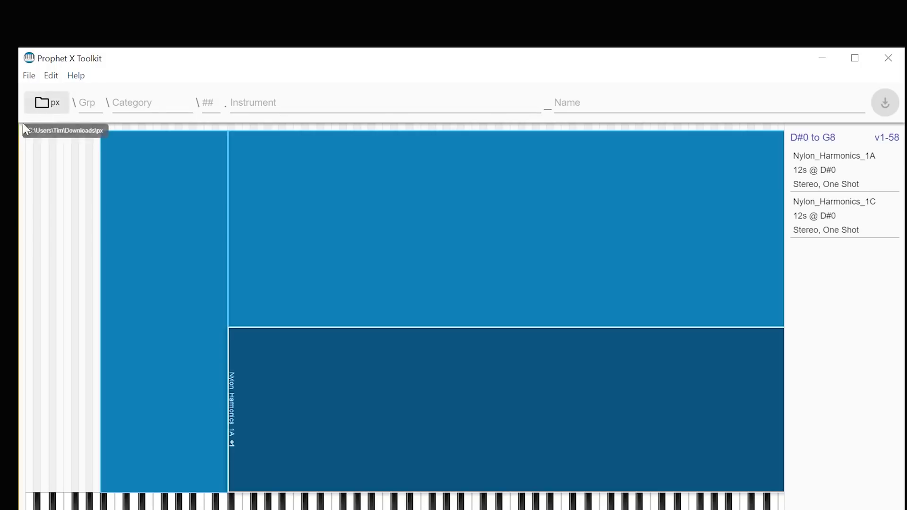
# Browse the available user groups and assign the instrument to group u27 (User 28)
pyautogui.click(90, 102)
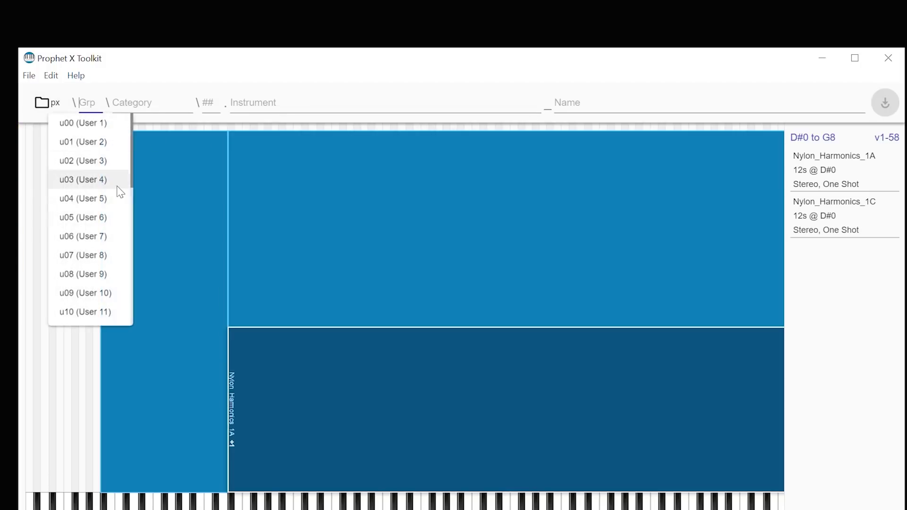
pyautogui.press('Escape')
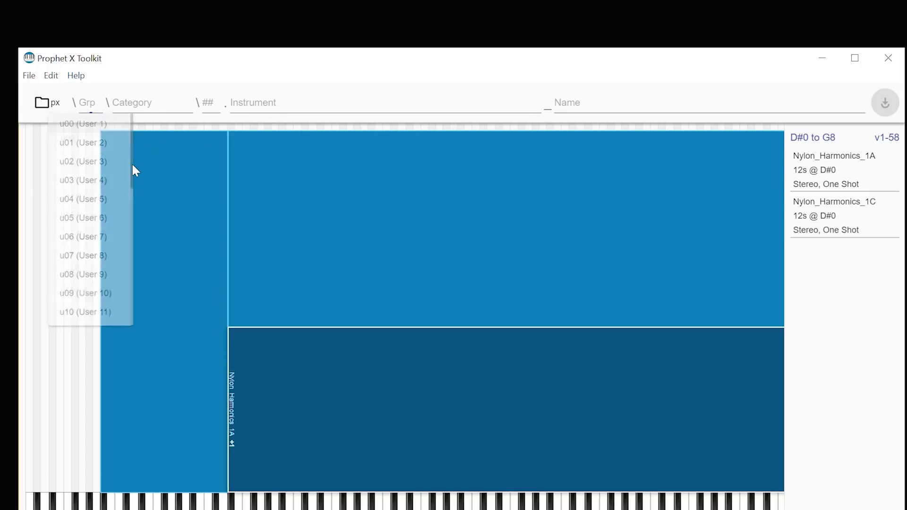
pyautogui.click(91, 99)
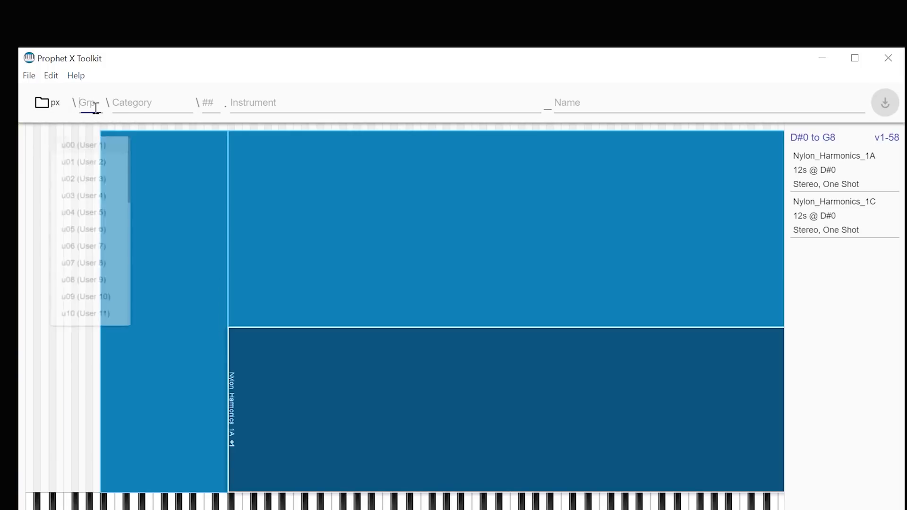
pyautogui.scroll(-7, 104, 199)
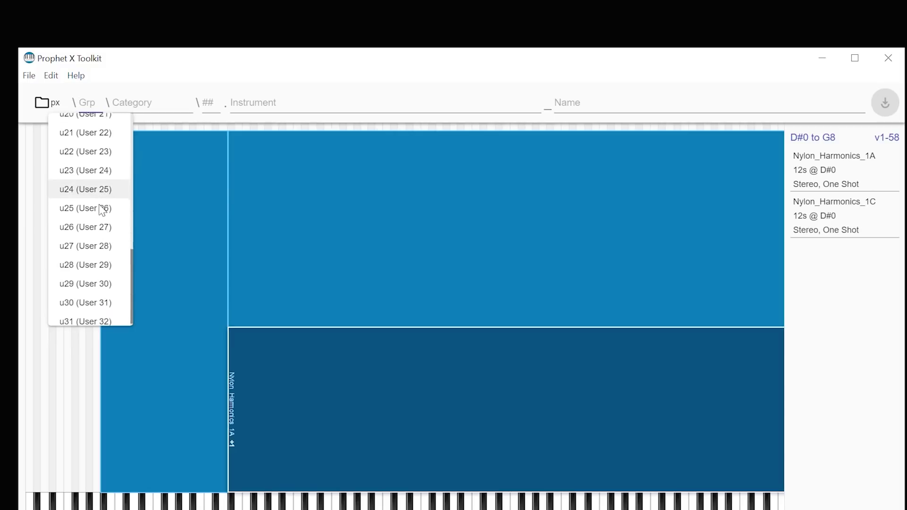
pyautogui.scroll(7, 87, 284)
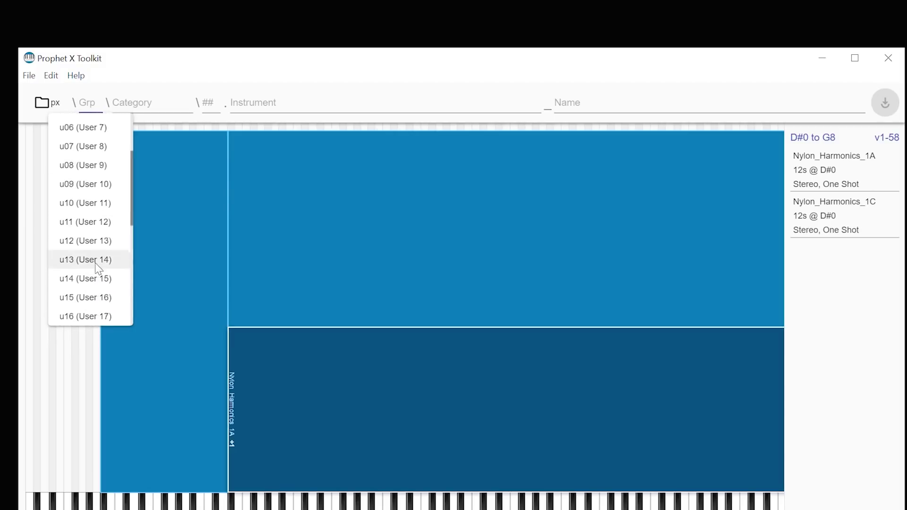
pyautogui.scroll(-3, 97, 217)
pyautogui.scroll(-5, 97, 217)
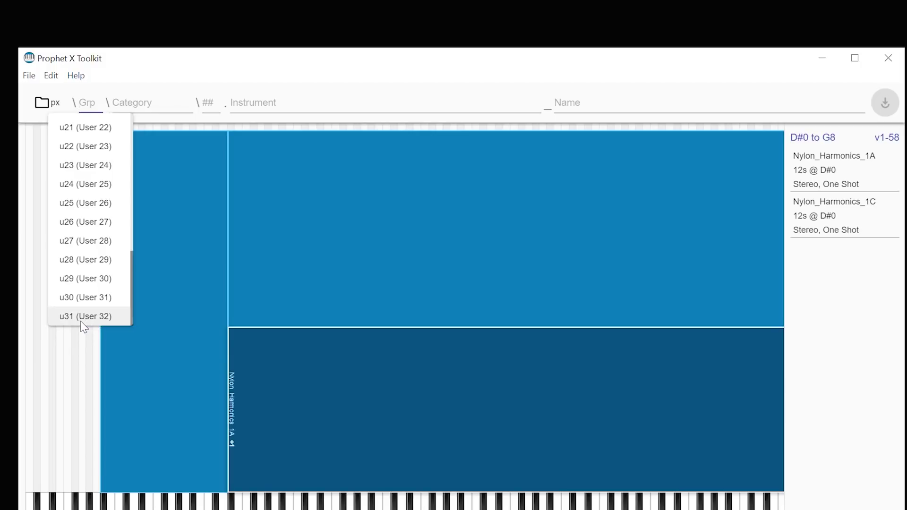
pyautogui.scroll(7, 83, 284)
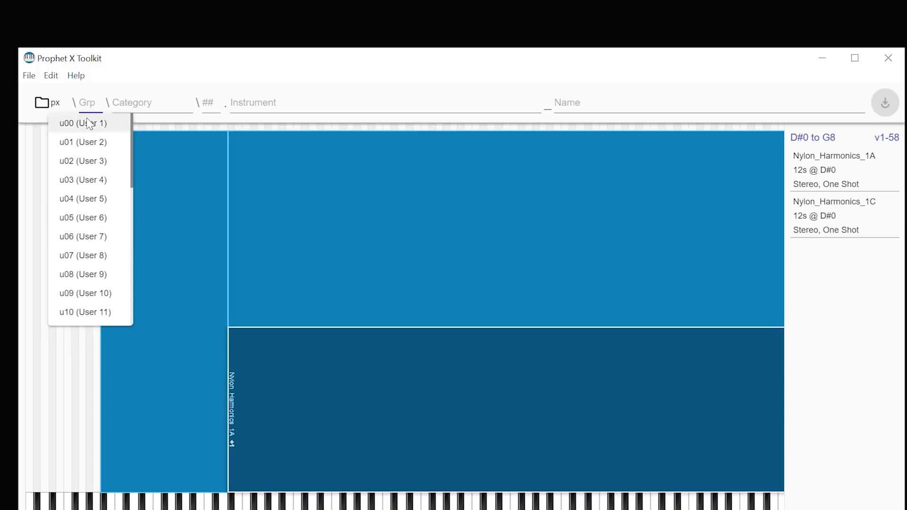
pyautogui.scroll(-7, 80, 170)
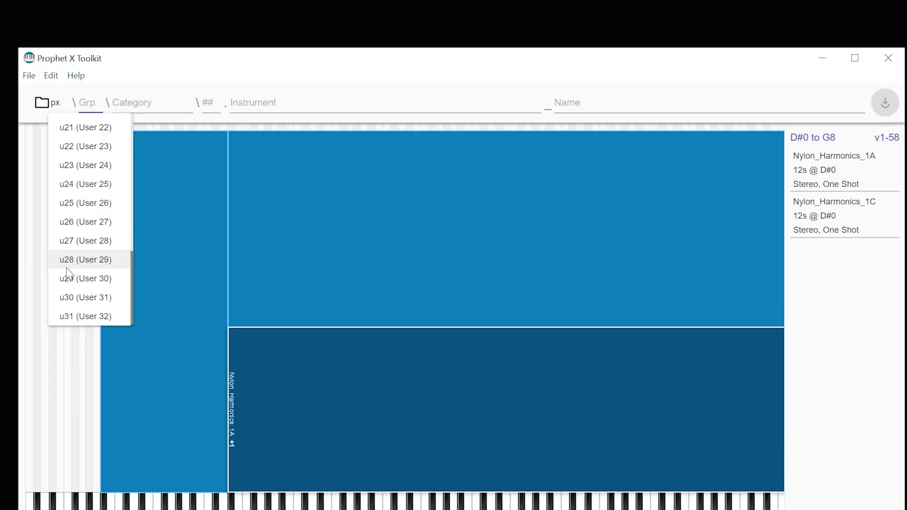
pyautogui.scroll(5, 69, 265)
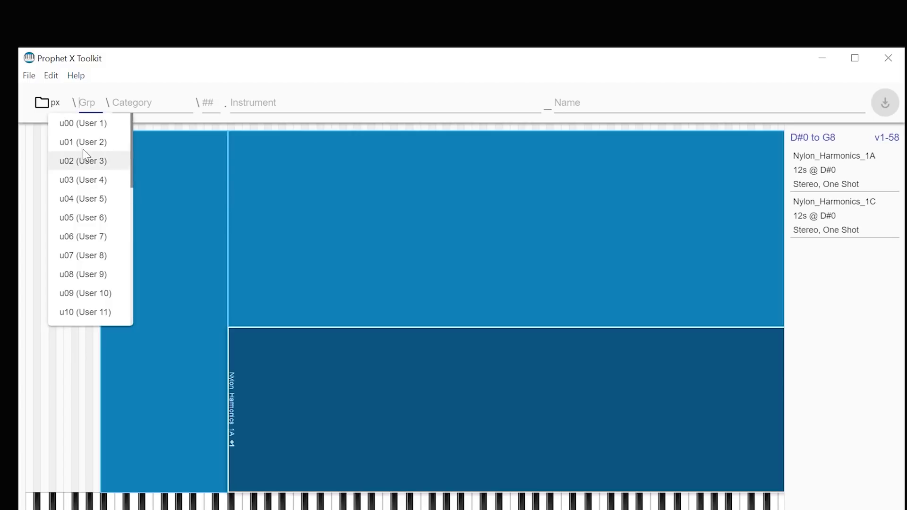
pyautogui.scroll(-7, 86, 166)
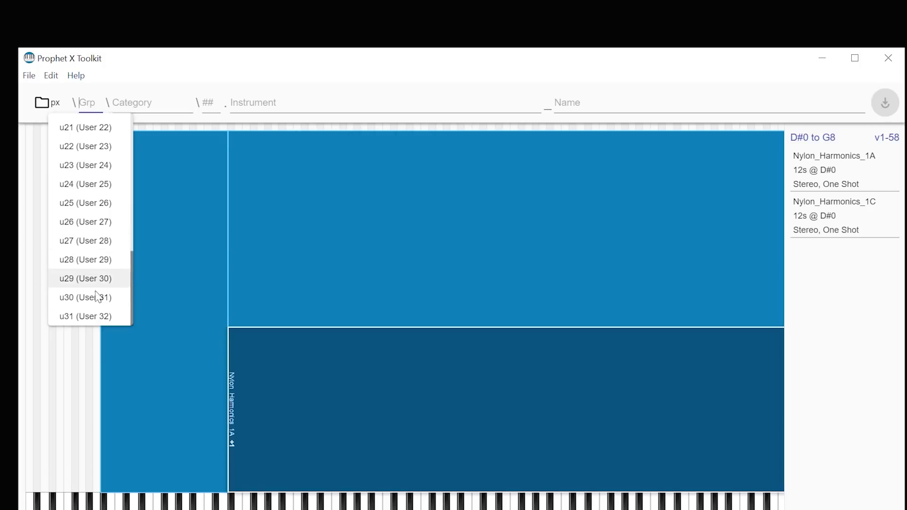
pyautogui.click(92, 240)
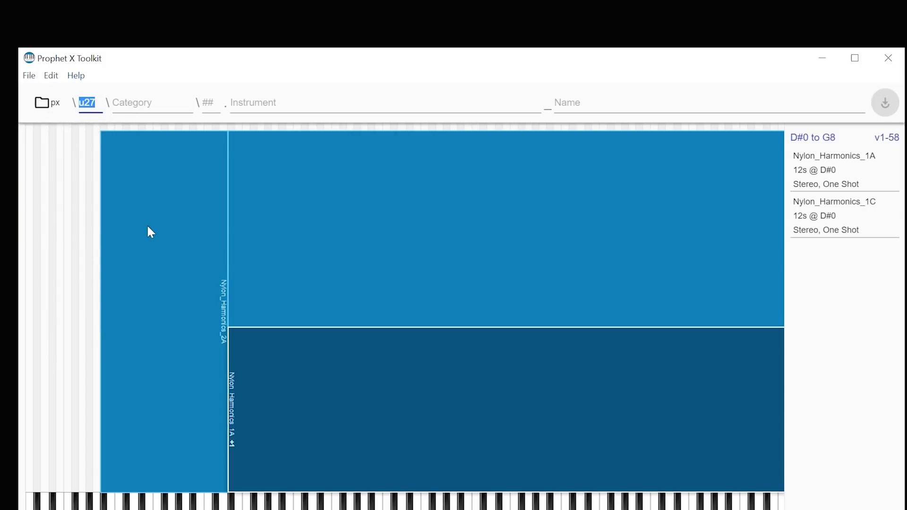
# Set the instrument's category to 09 Guitar
pyautogui.click(131, 102)
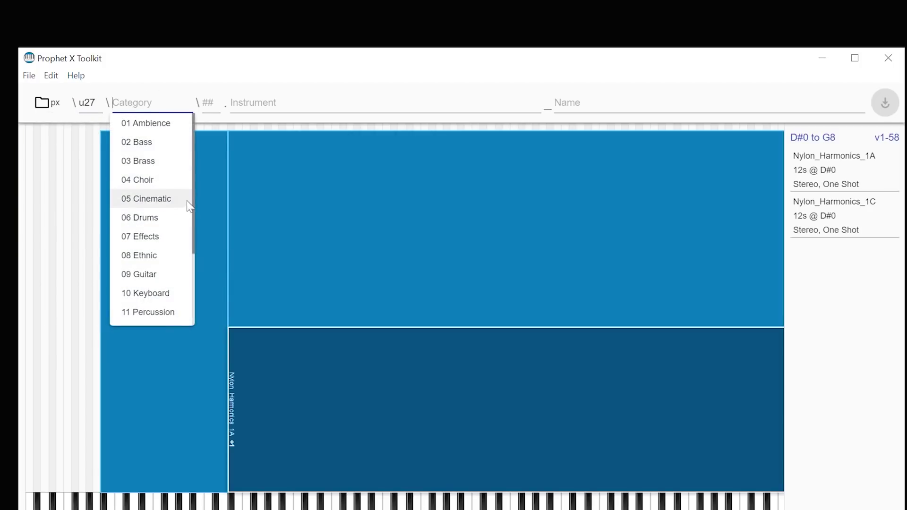
pyautogui.scroll(-2, 170, 218)
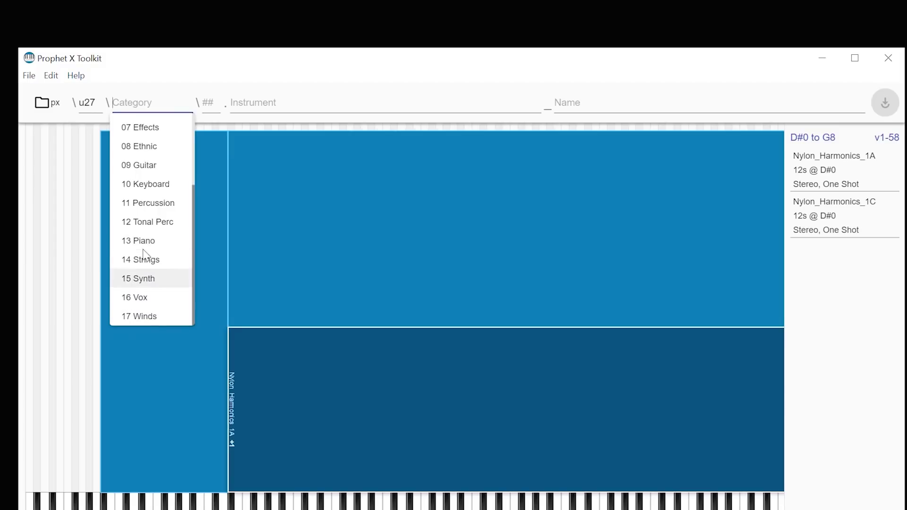
pyautogui.click(144, 166)
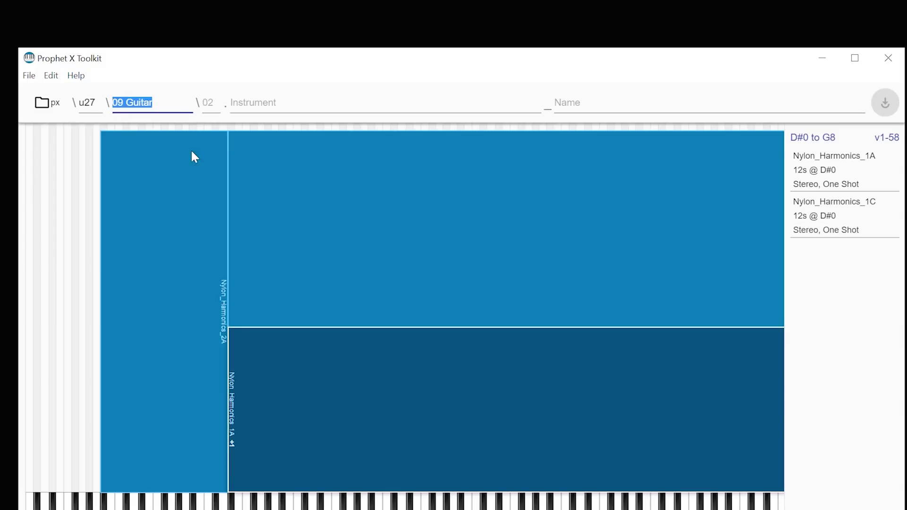
# Set the instrument number to 03, the instrument to NYLON and the name to Harm
pyautogui.click(222, 102)
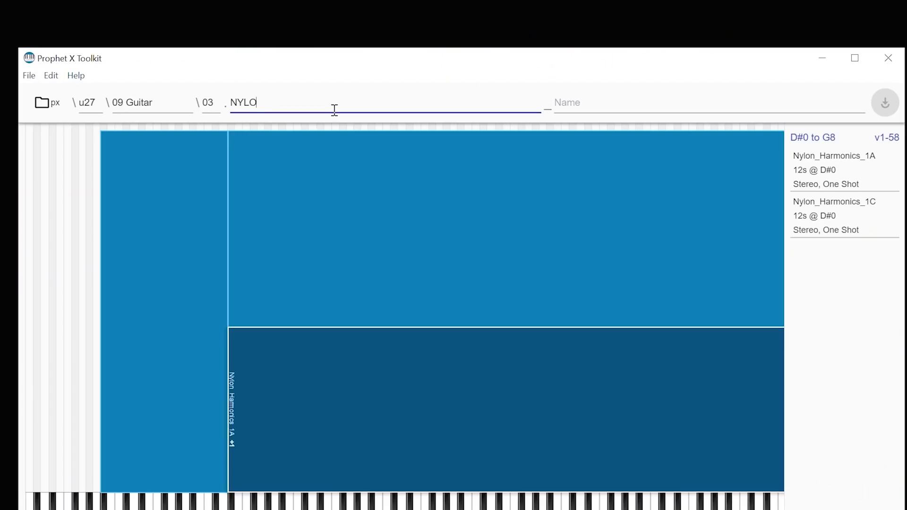
pyautogui.click(565, 109)
pyautogui.write('Harm')
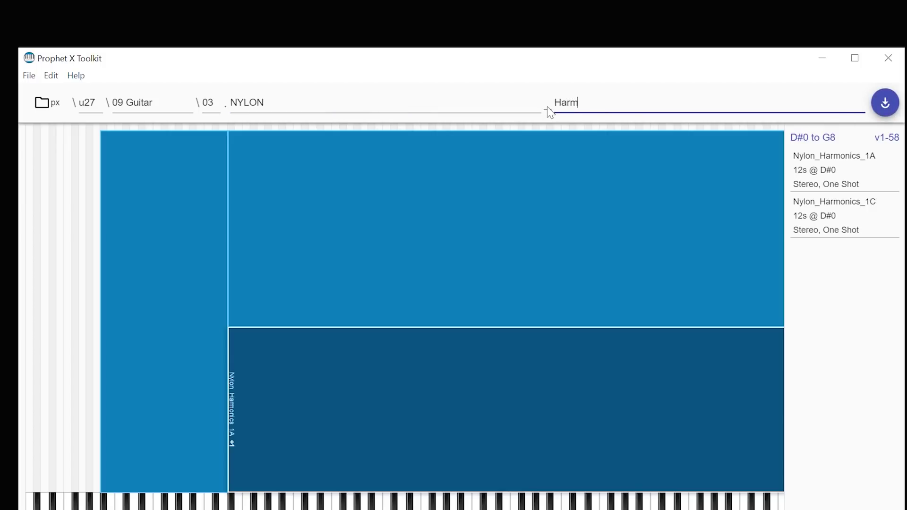